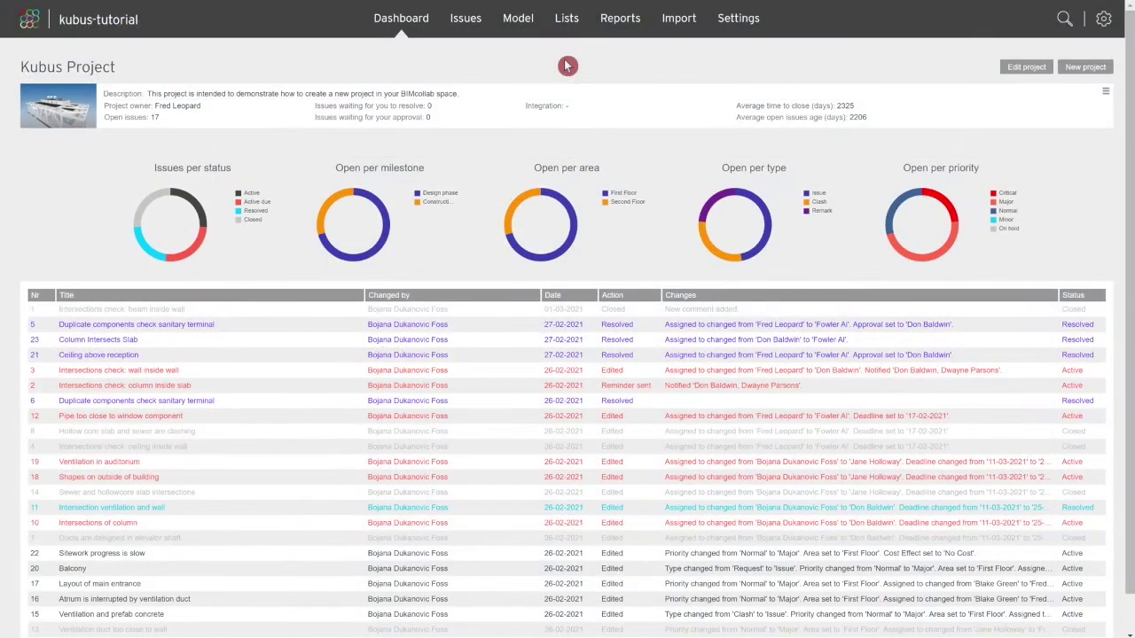
Step: Open the Kubus Project's settings page from the dashboard
left_click(718, 34)
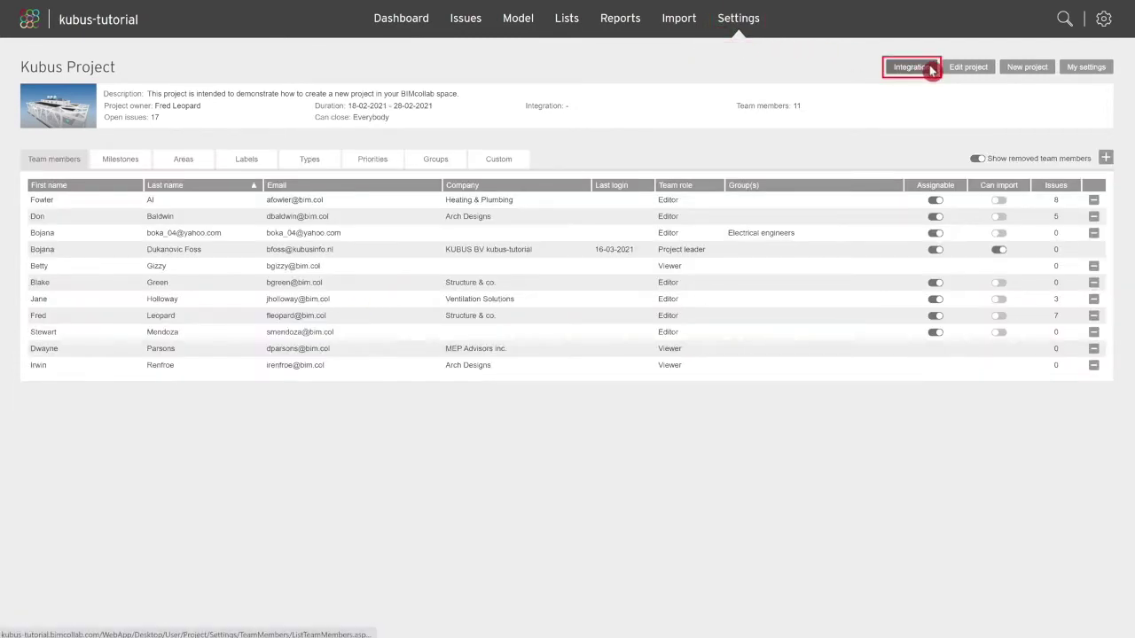
Step: Choose BIM 360 Docs as the Kubus Project's integration and start its sign-in
left_click(931, 69)
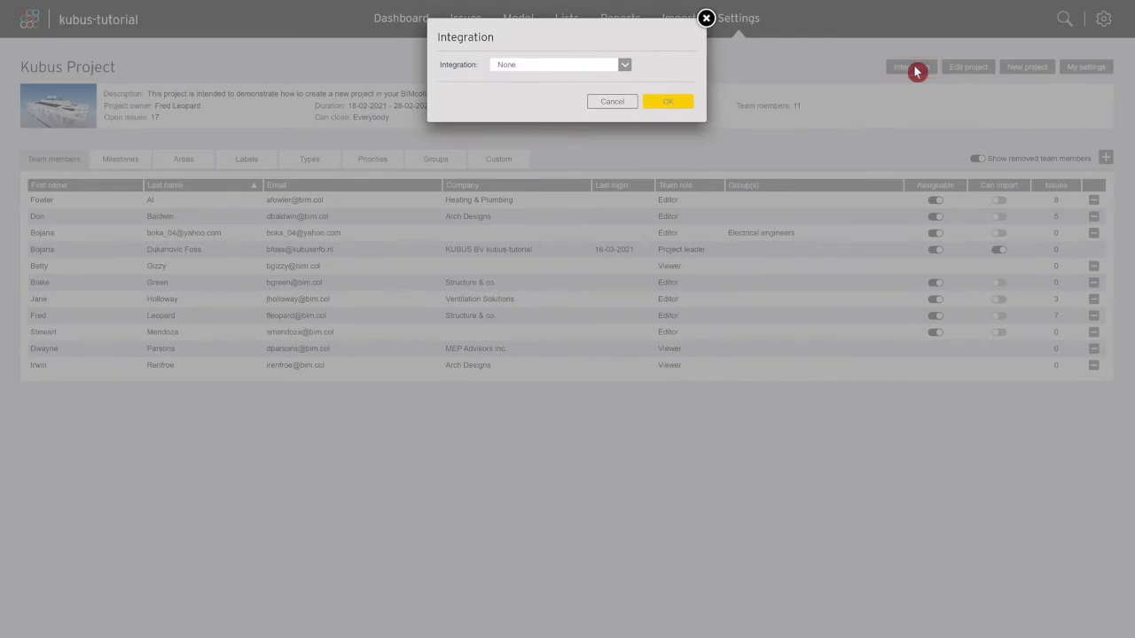
left_click(625, 67)
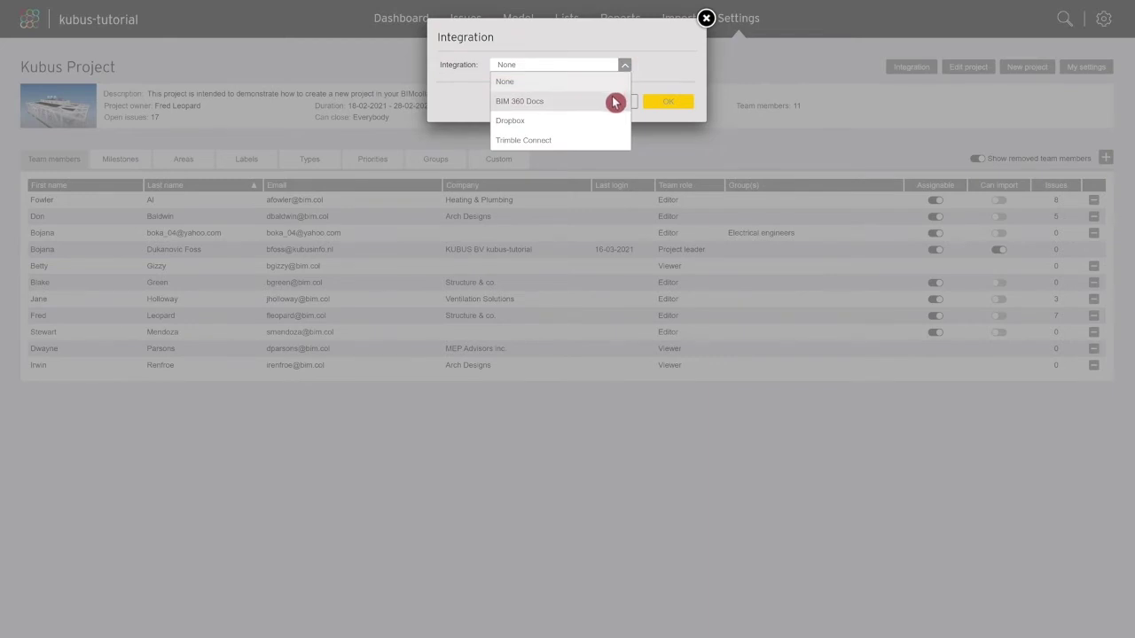
left_click(613, 103)
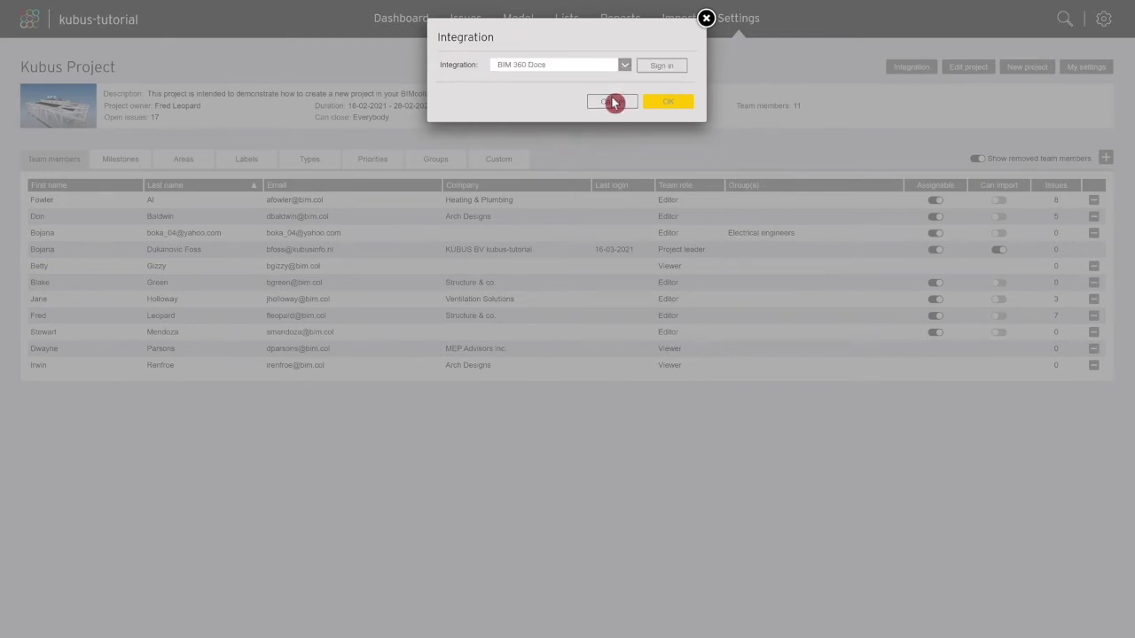
left_click(680, 68)
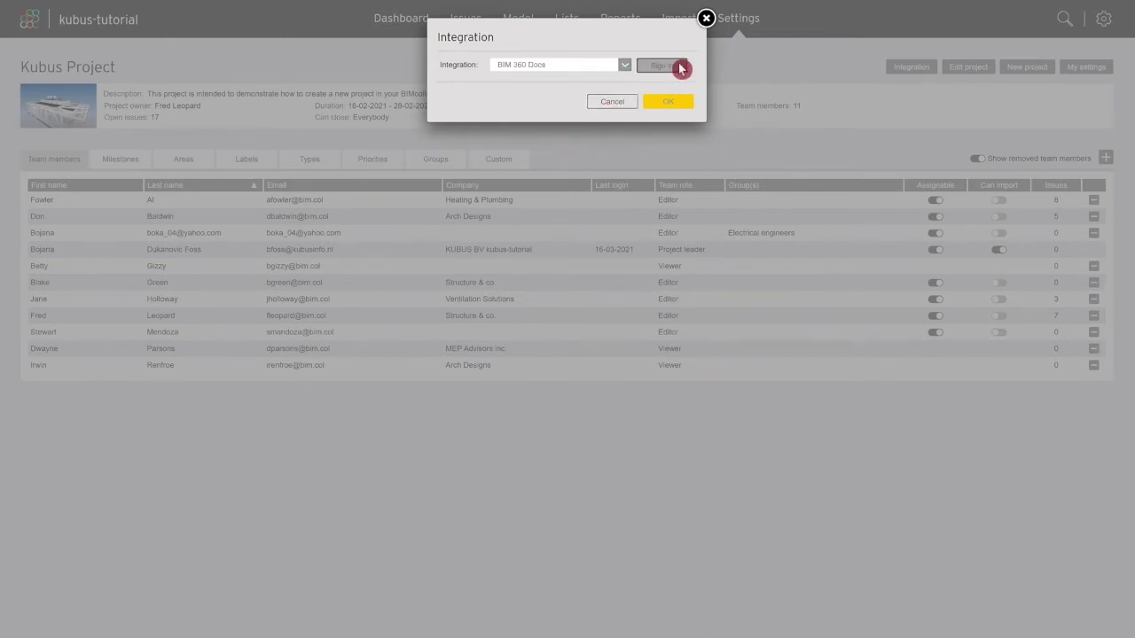
Step: Sign in to the Autodesk account and authorize the BIMcollab WebApp
left_click(564, 157)
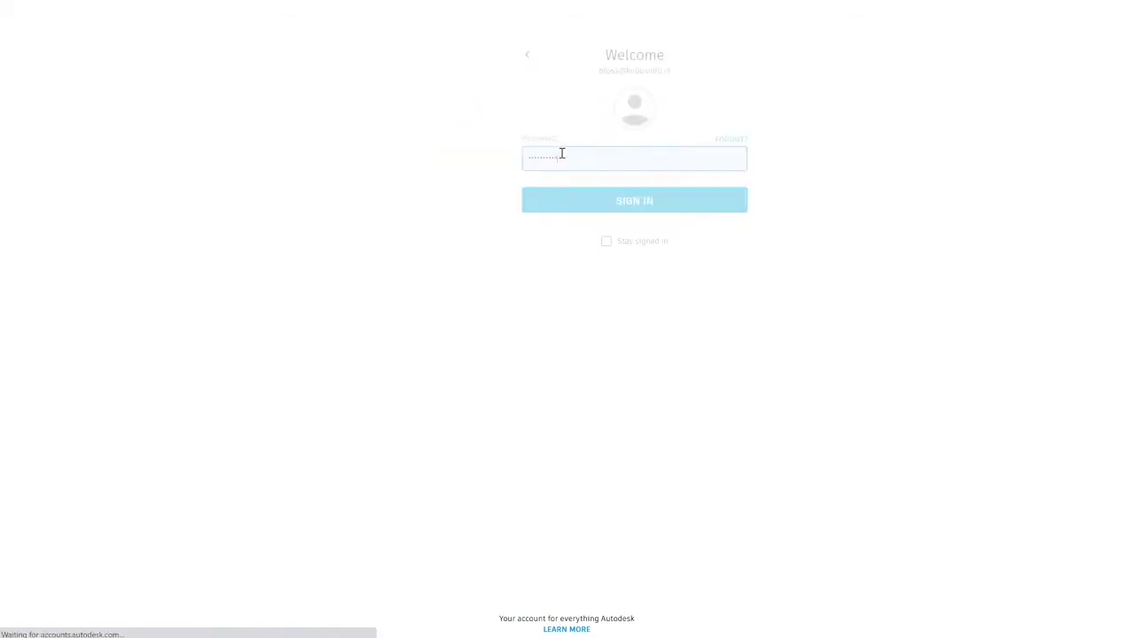
left_click(570, 195)
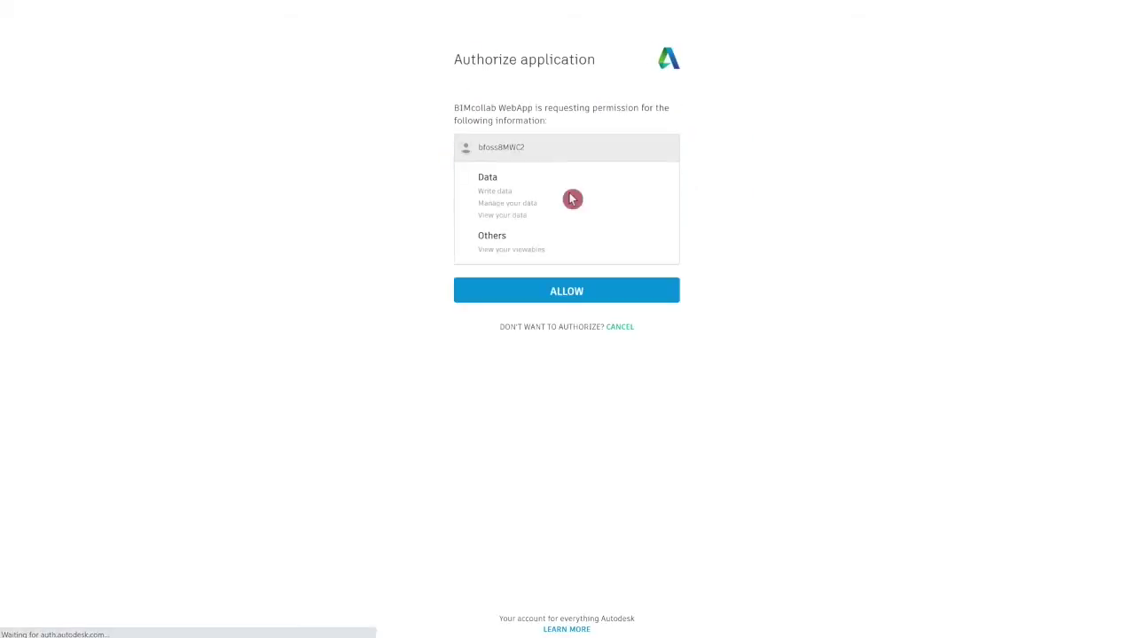
left_click(608, 296)
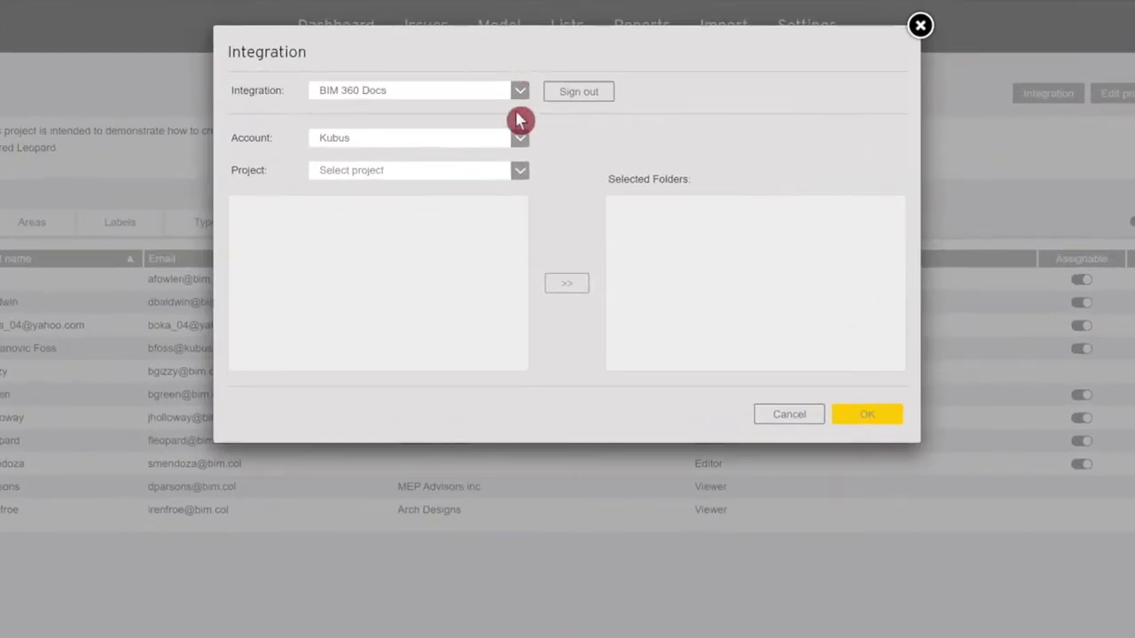
Step: Keep account Kubus, pick project 'Webinar projects', and expand the Project Files folder
left_click(520, 139)
left_click(513, 160)
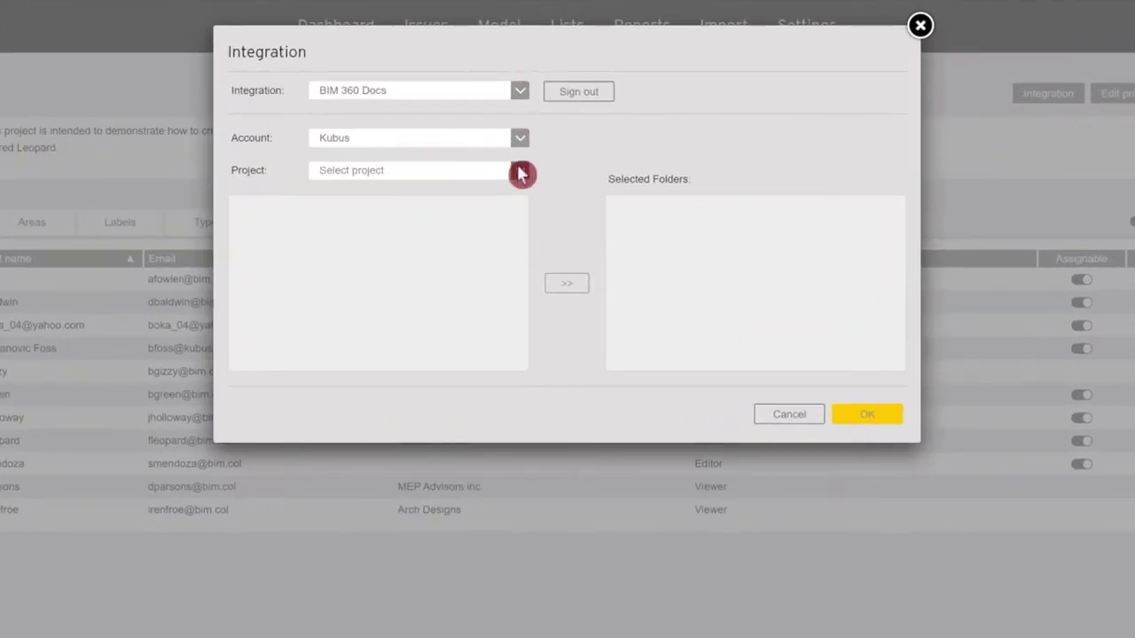
left_click(519, 171)
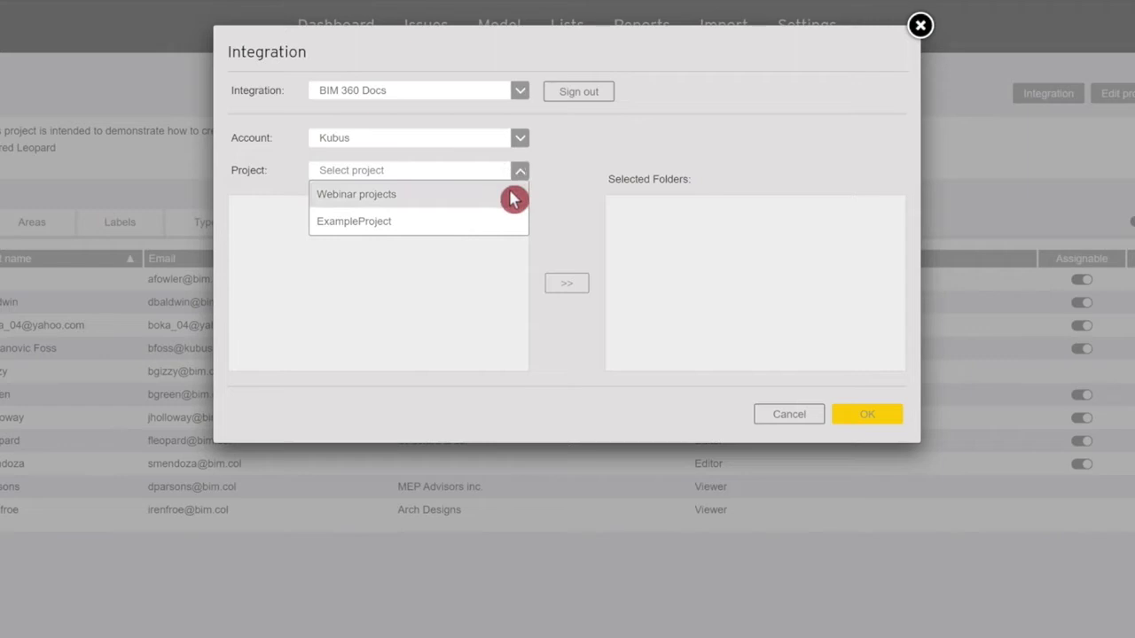
left_click(512, 195)
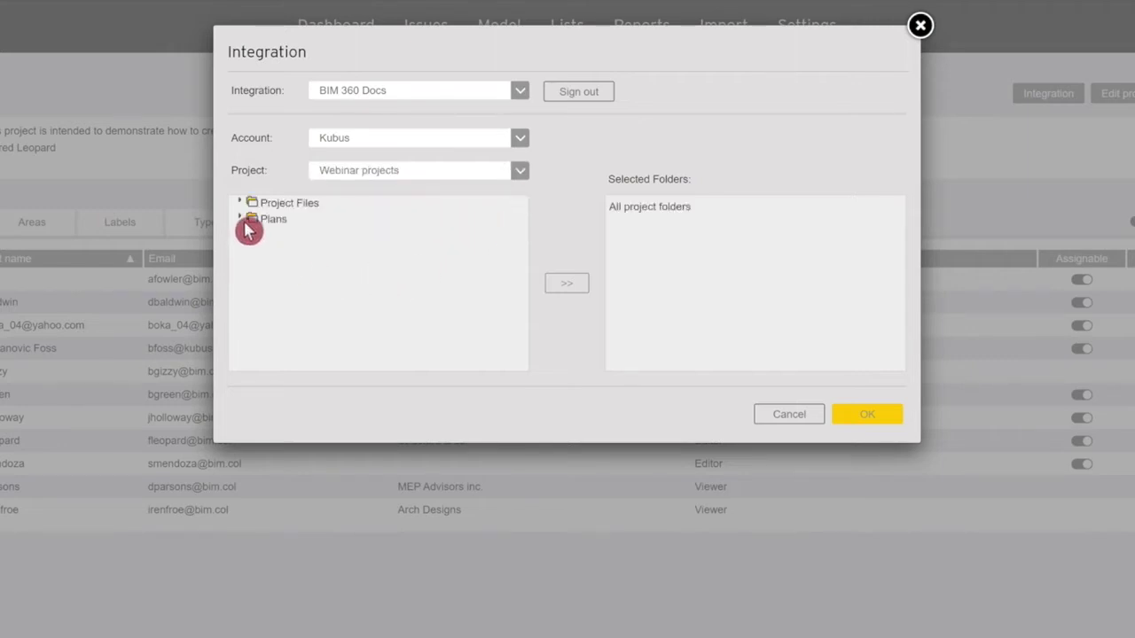
left_click(243, 208)
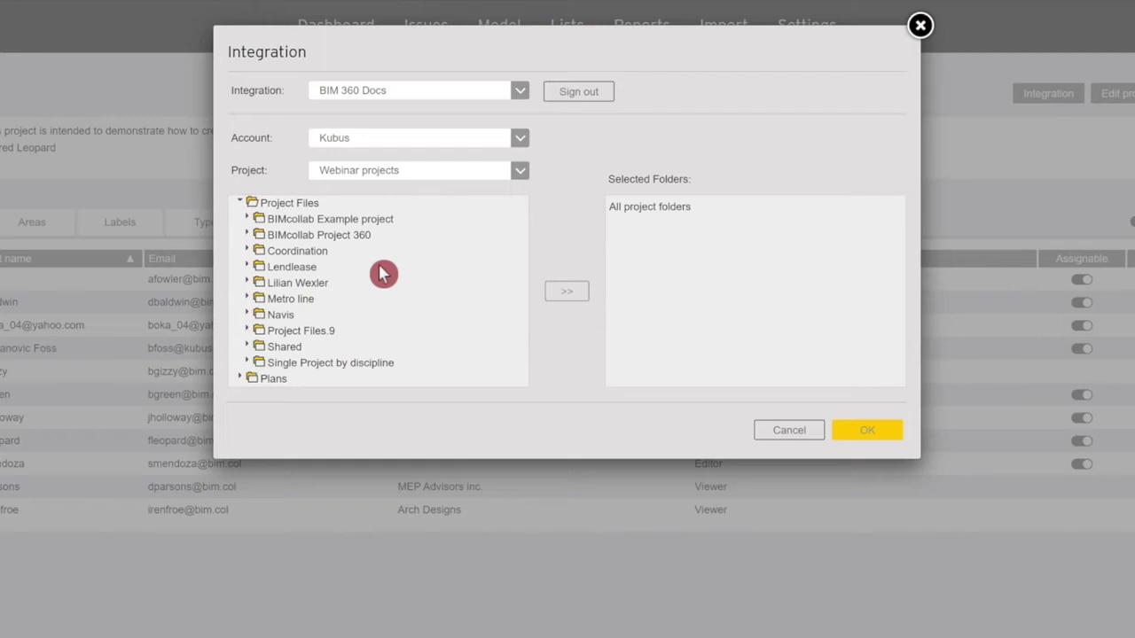
Step: Add the BIMcollab Example project folder and its STR subfolder to the linked folders
left_click(326, 222)
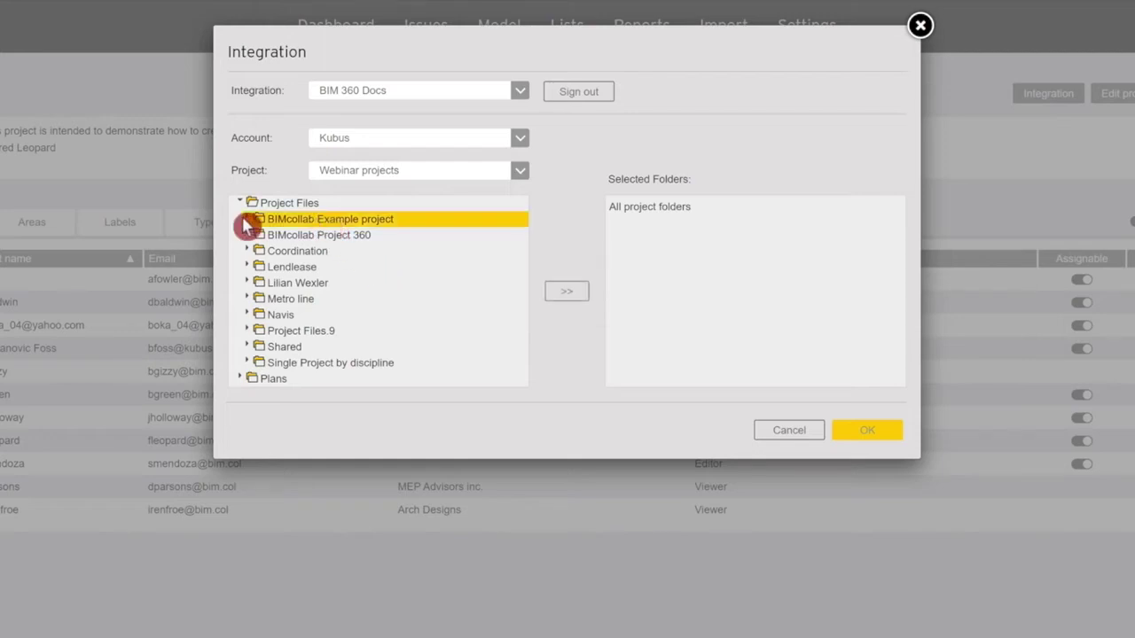
left_click(250, 221)
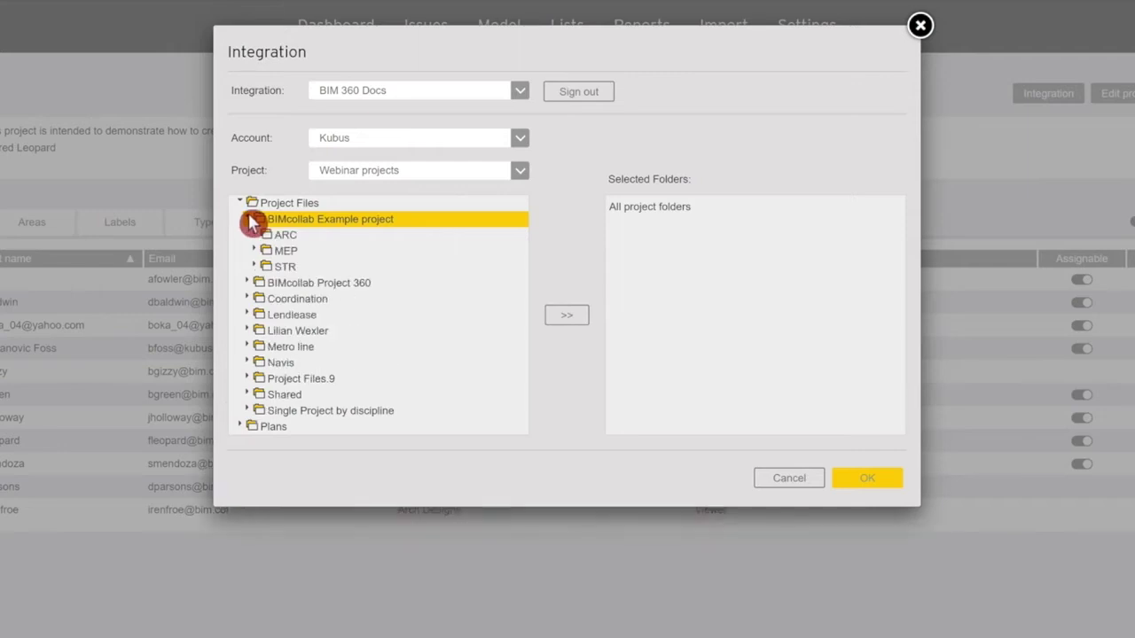
left_click(572, 319)
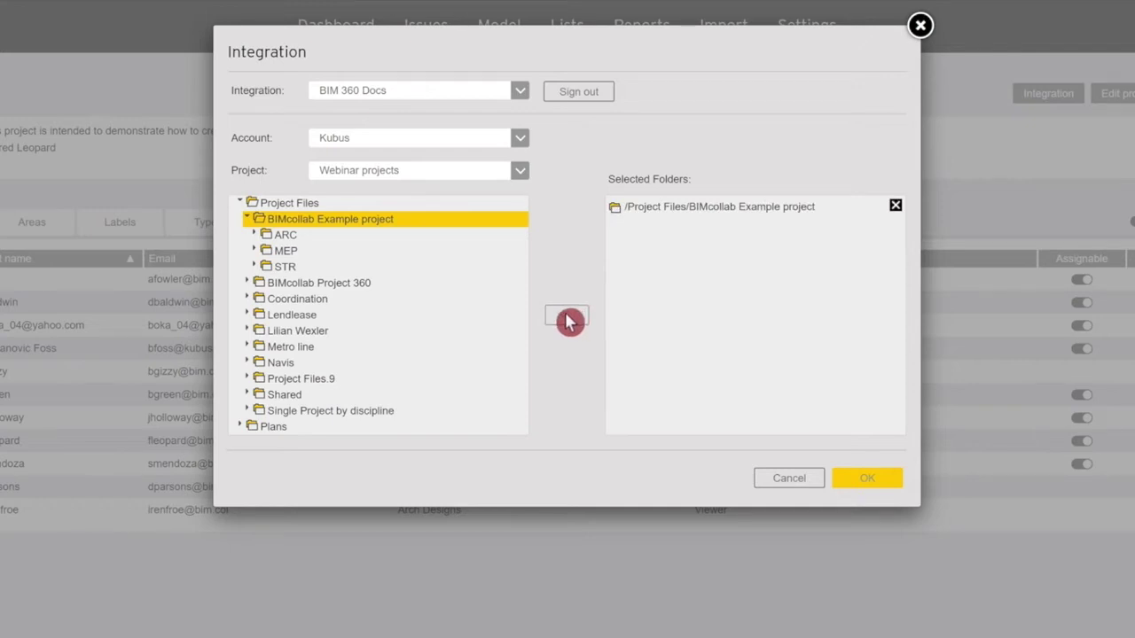
left_click(254, 267)
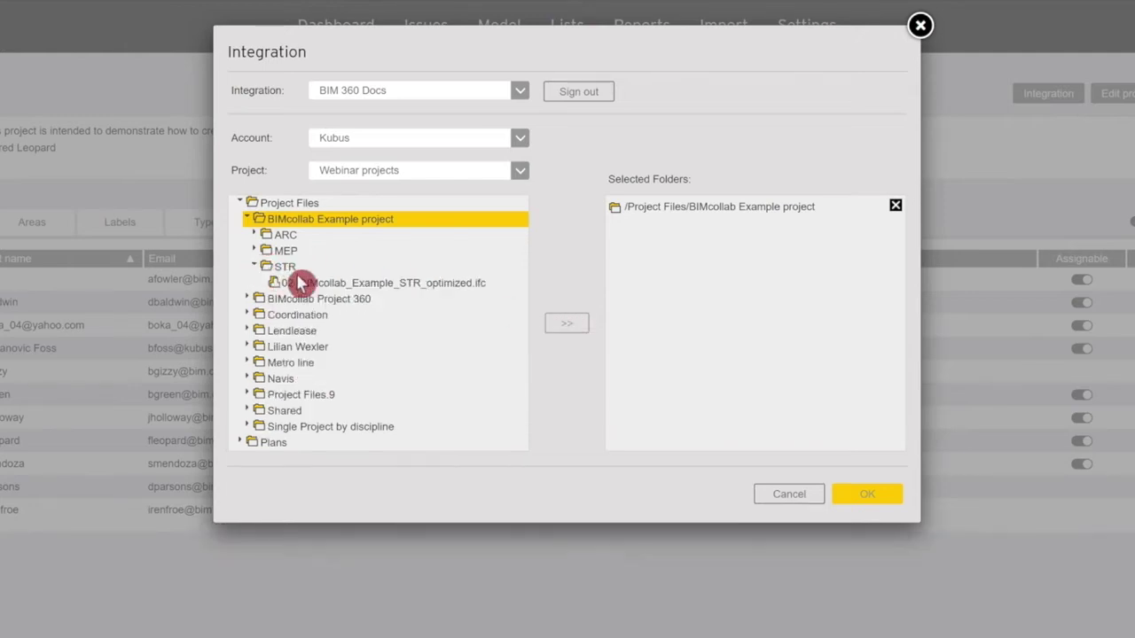
left_click(300, 282)
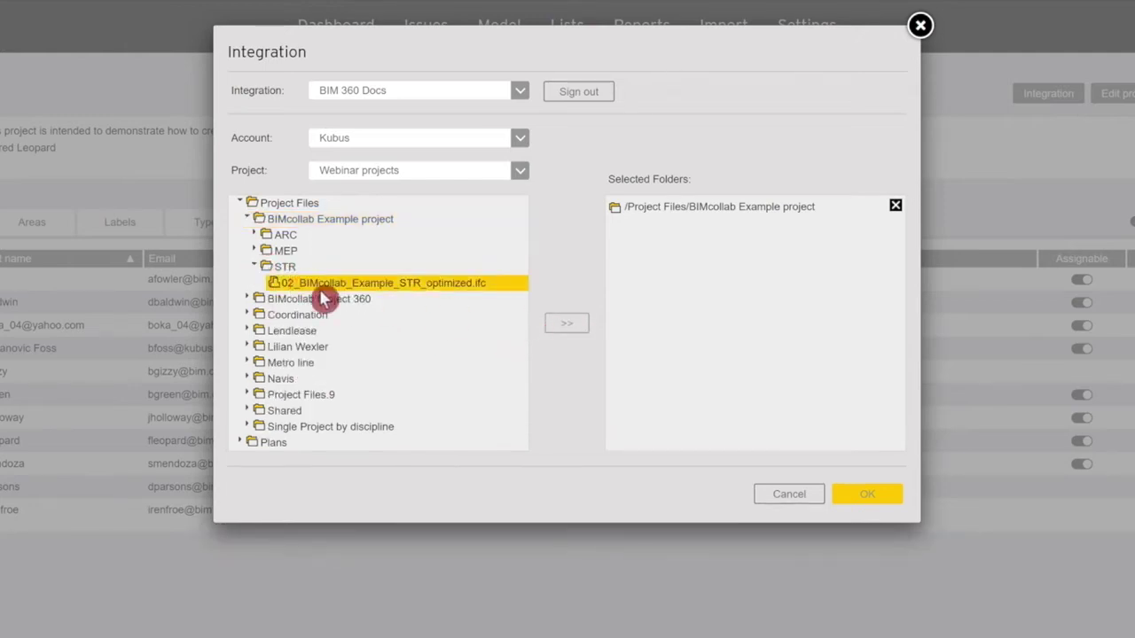
left_click(283, 269)
left_click(568, 328)
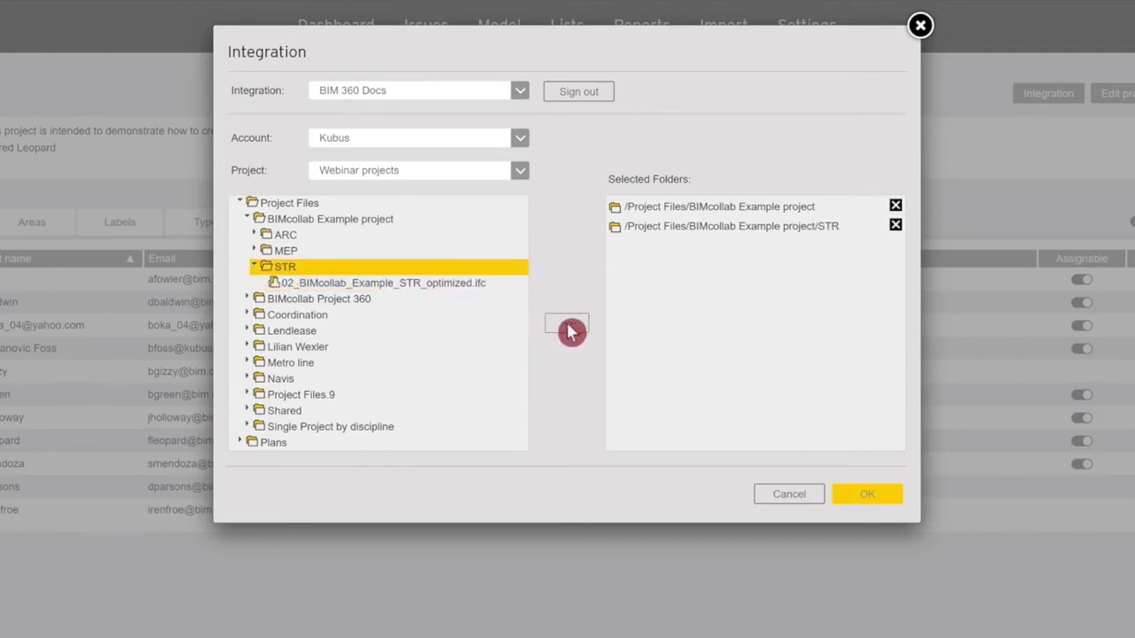
Step: Link the ARC folder, remove the STR and project entries, and save
left_click(381, 219)
left_click(347, 237)
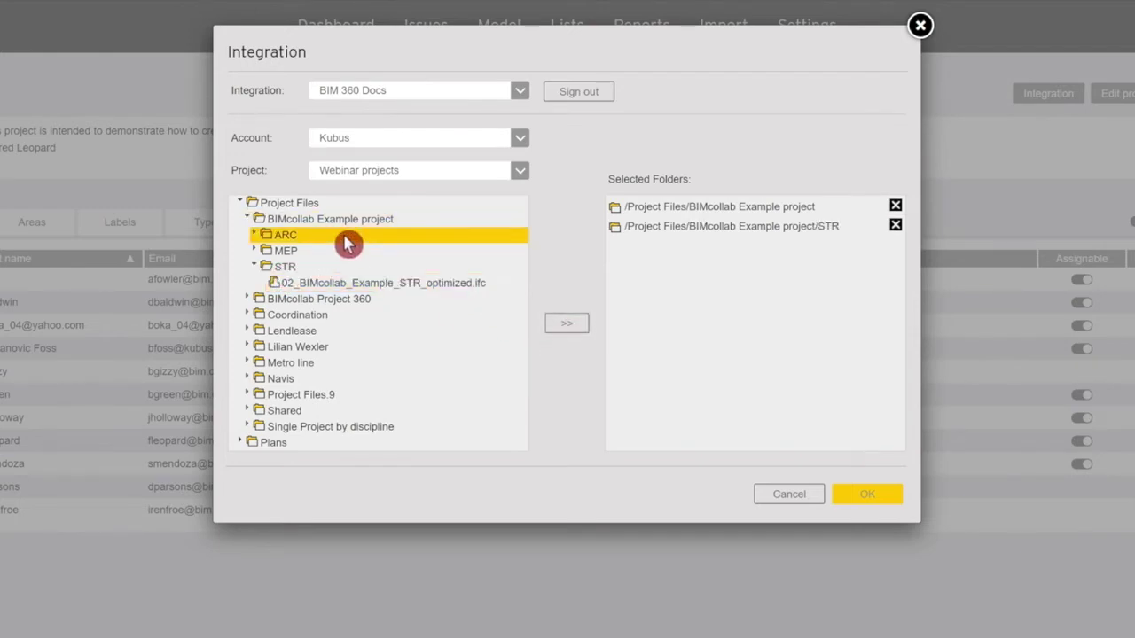
left_click(565, 328)
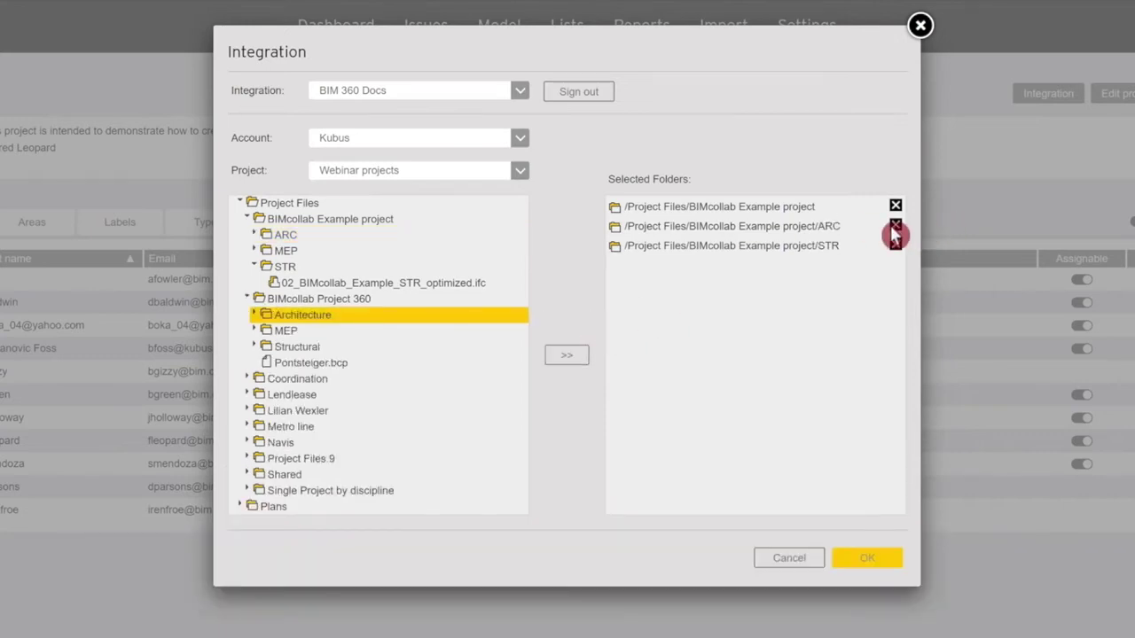
left_click(895, 246)
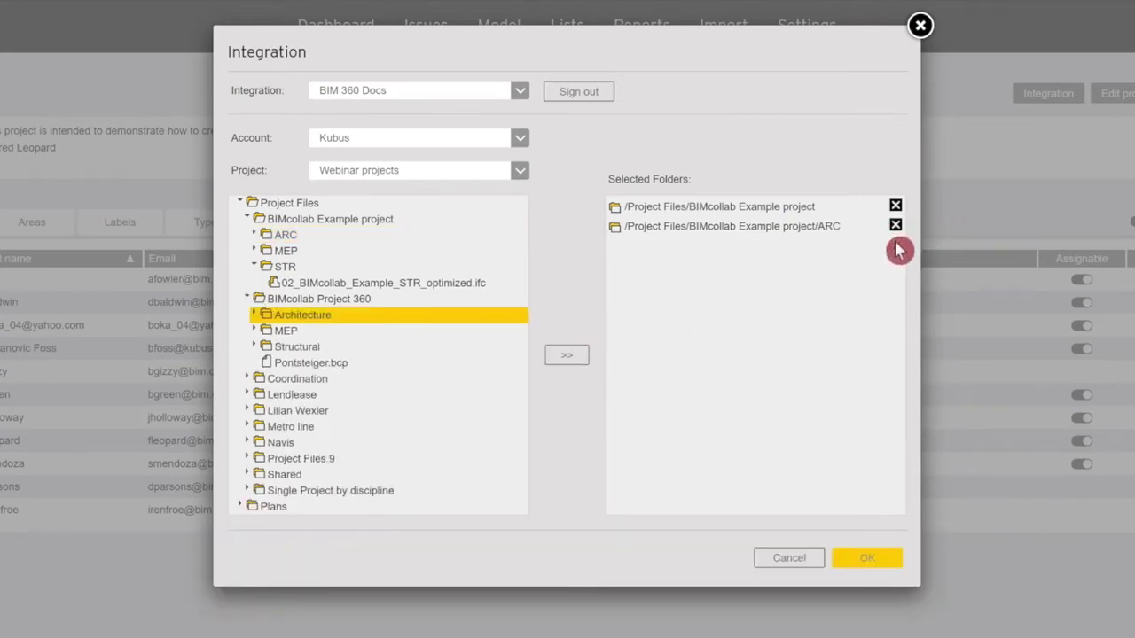
left_click(895, 207)
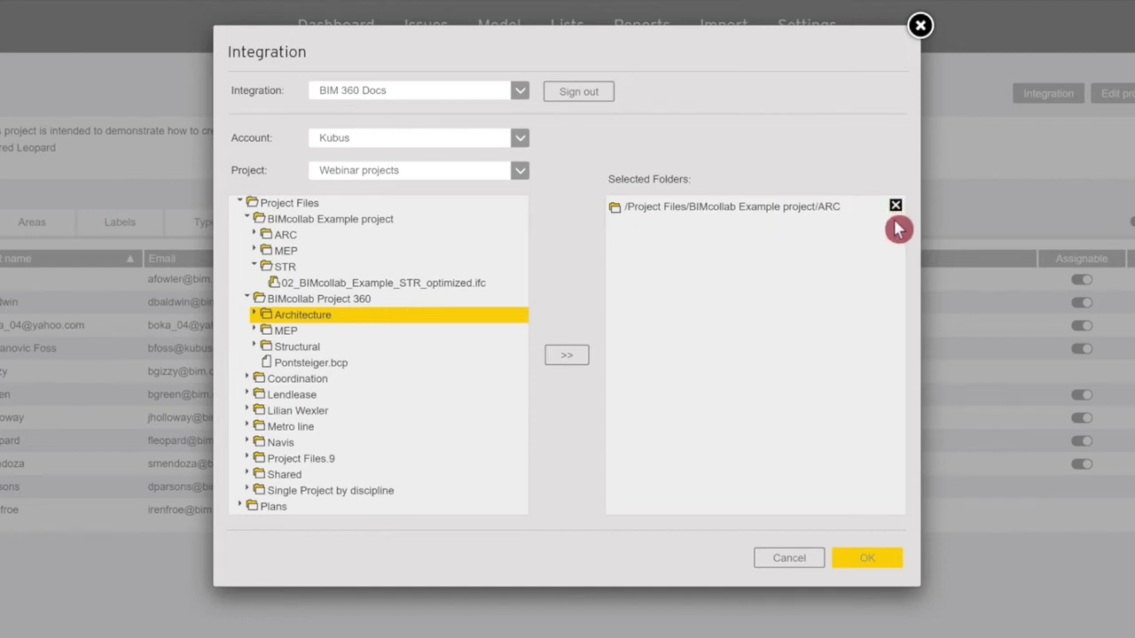
left_click(890, 569)
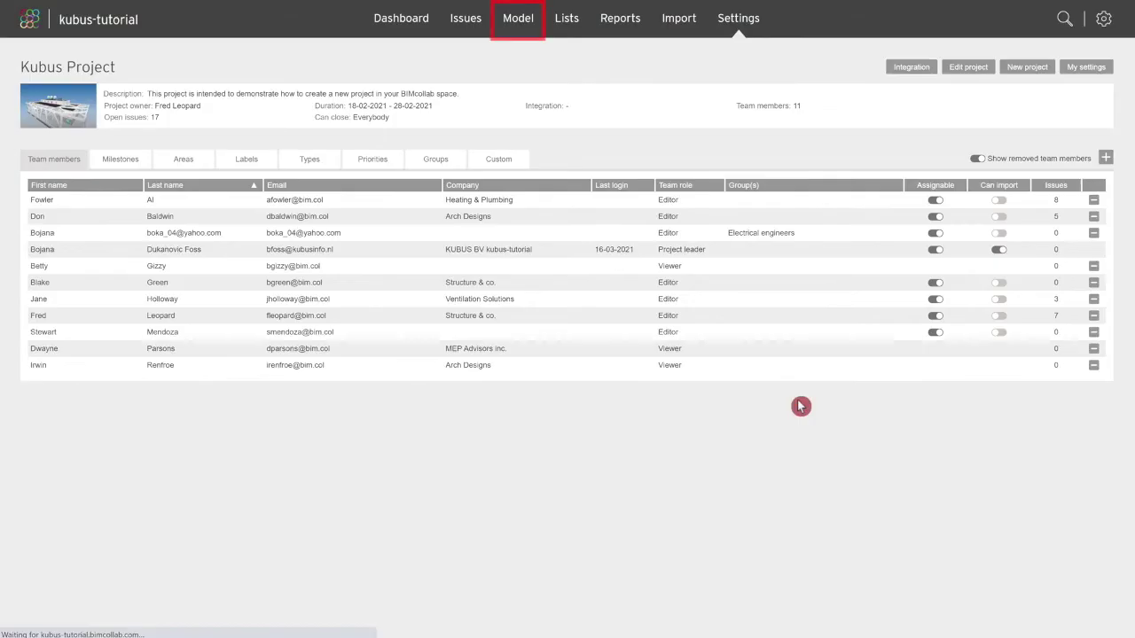
Step: Load the Kubus Project's 3D model in the Model view
left_click(528, 33)
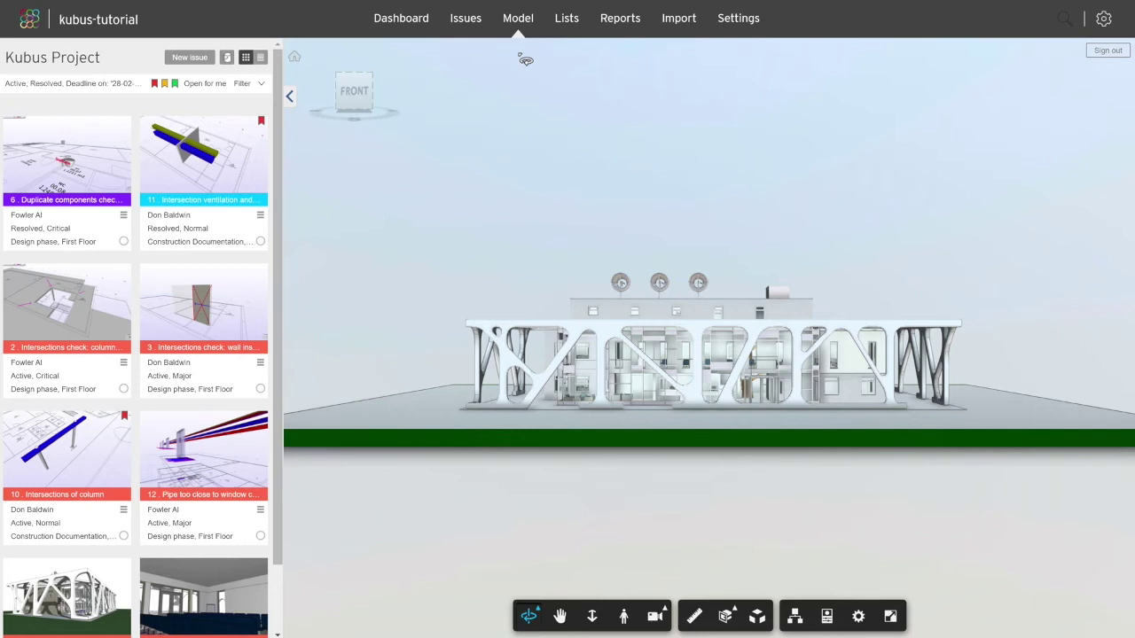
left_click(859, 615)
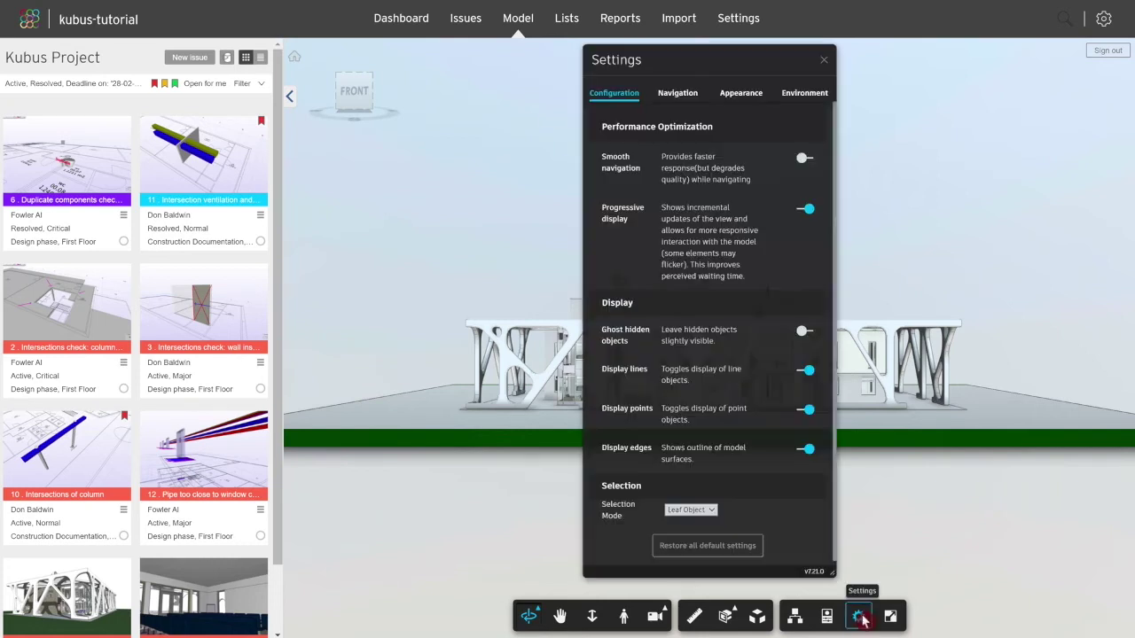
left_click(686, 97)
left_click(743, 98)
left_click(802, 93)
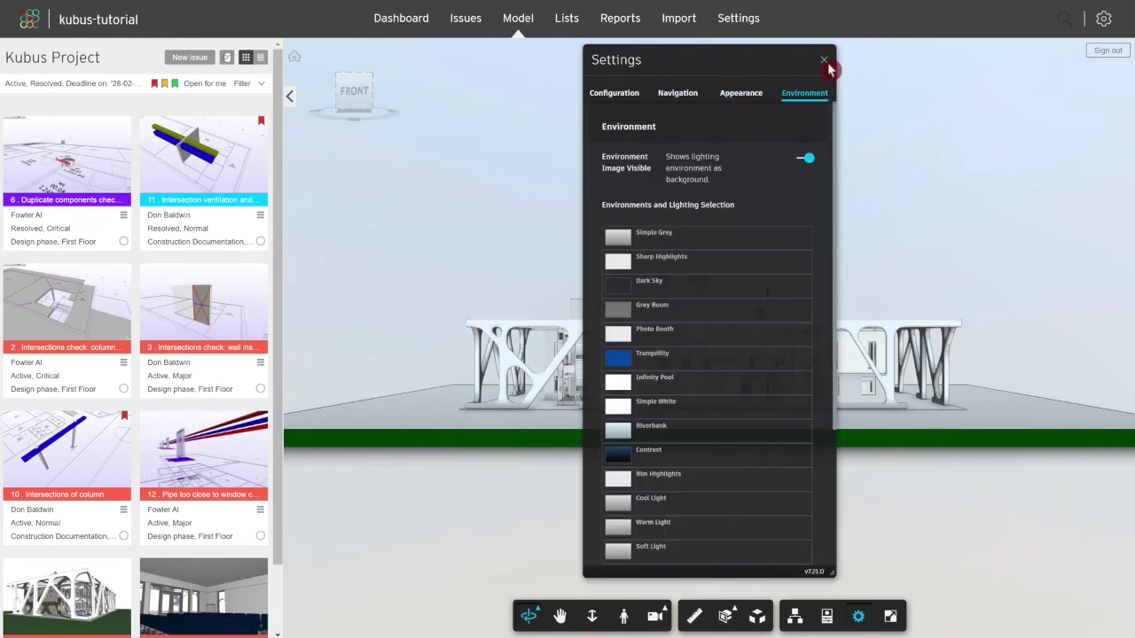
left_click(824, 59)
left_click(795, 613)
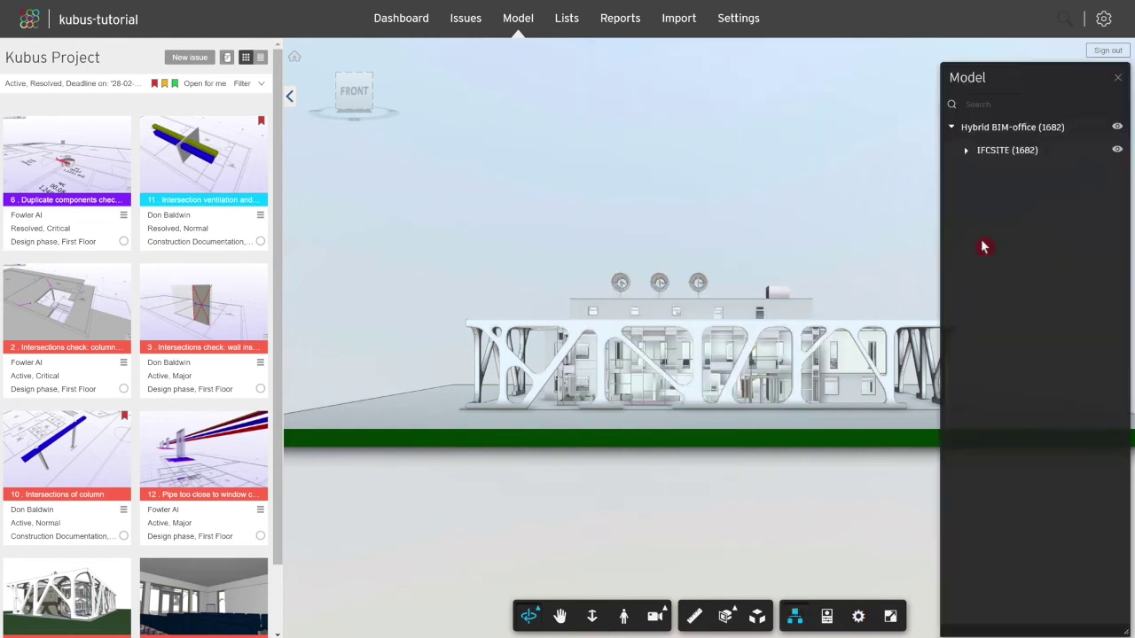
left_click(1124, 84)
left_click(826, 617)
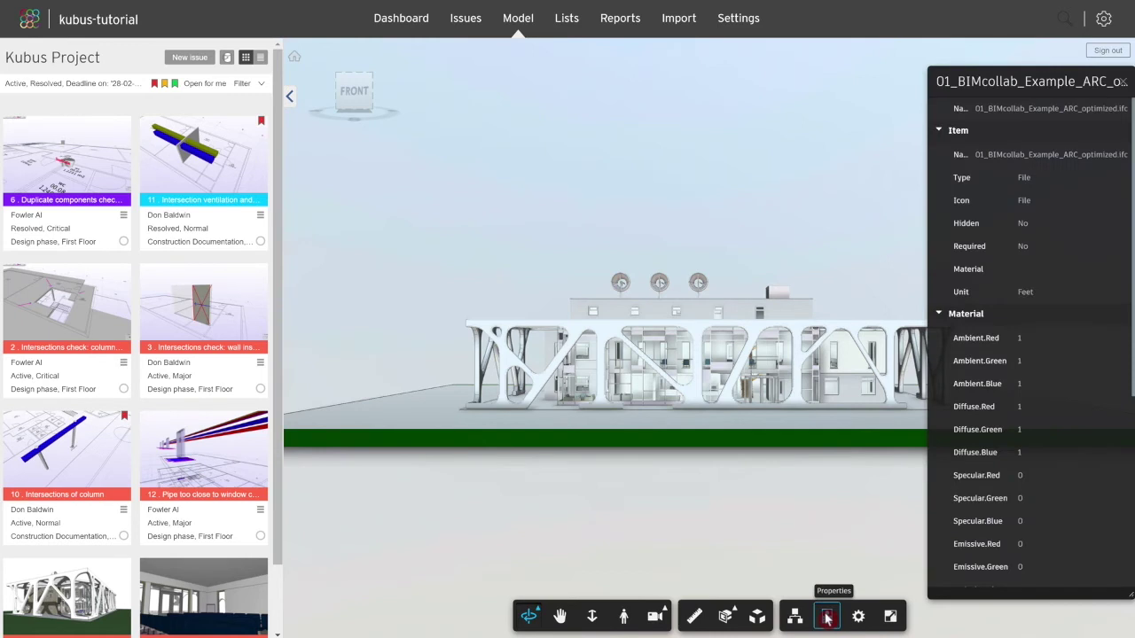
left_click(1123, 82)
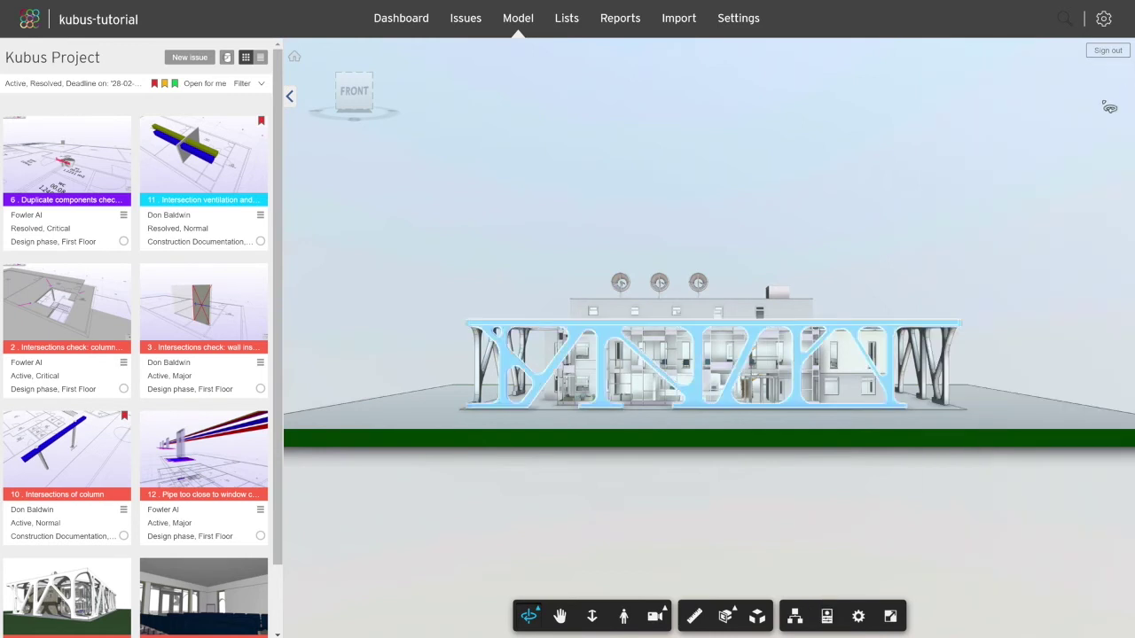
left_click(694, 618)
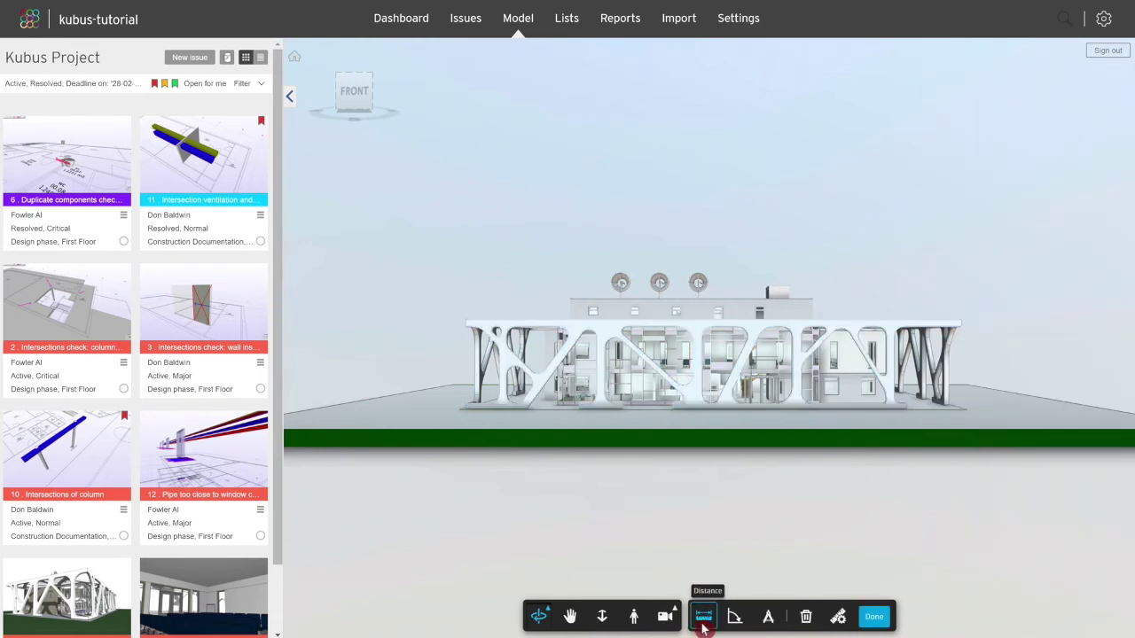
left_click(873, 616)
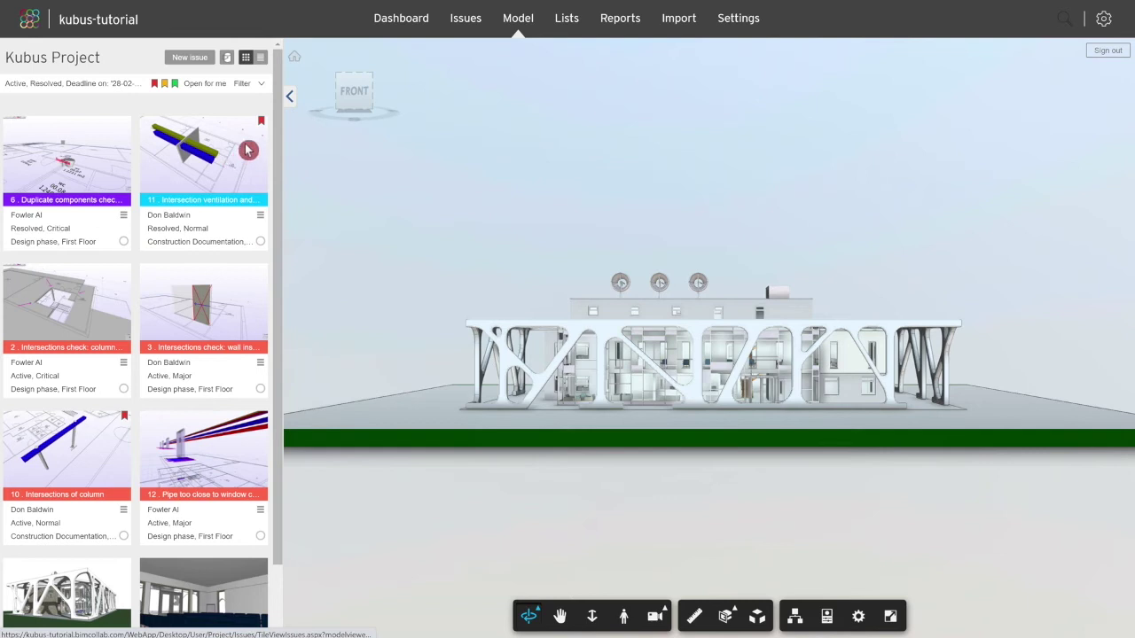
Step: Reapply the issue filter and load issue 2's slab-and-column viewpoint
left_click(289, 100)
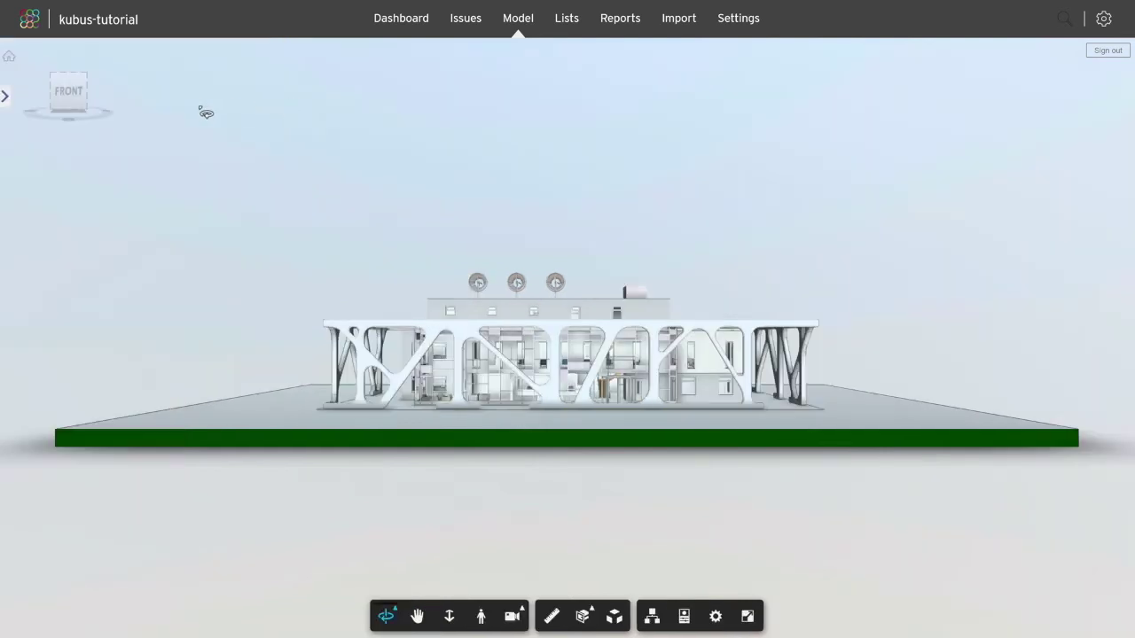
left_click(4, 105)
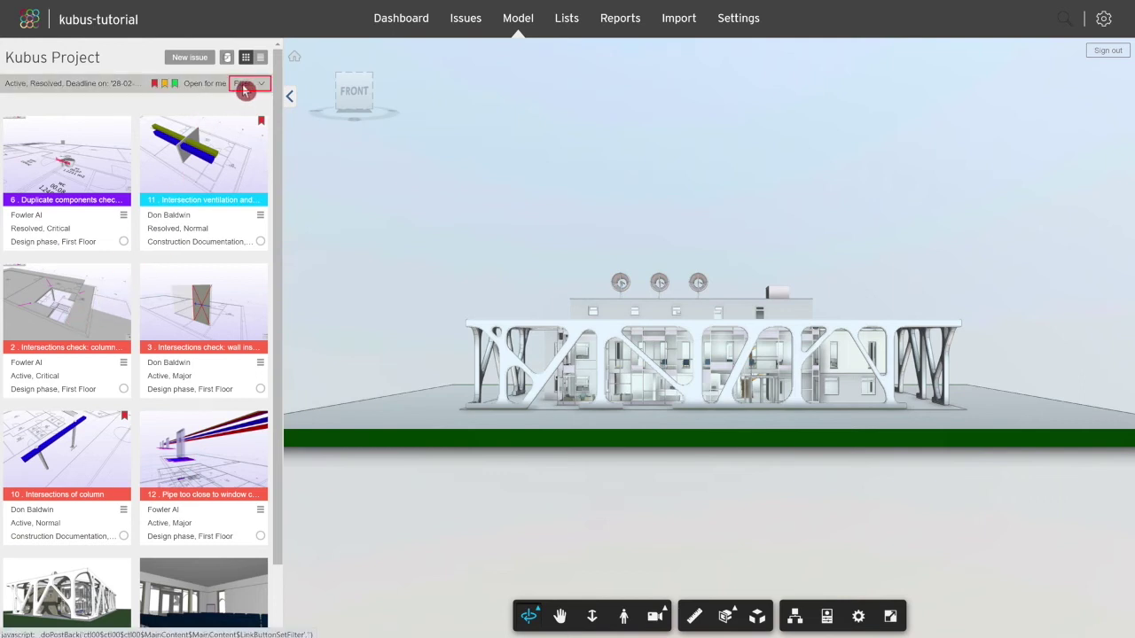
left_click(246, 85)
left_click(244, 396)
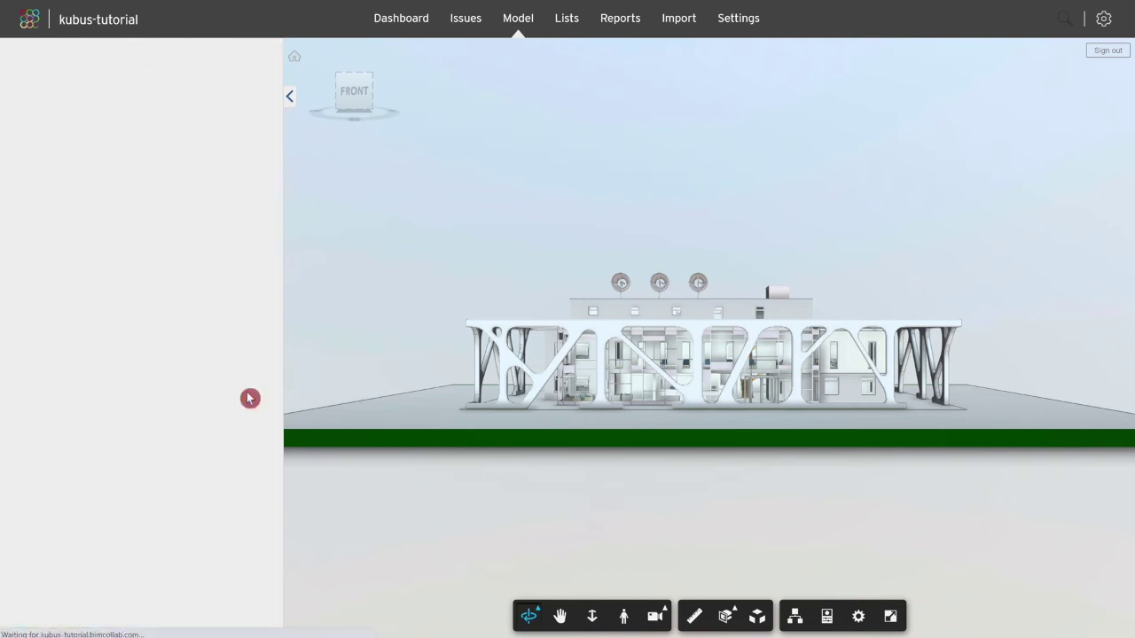
left_click(90, 319)
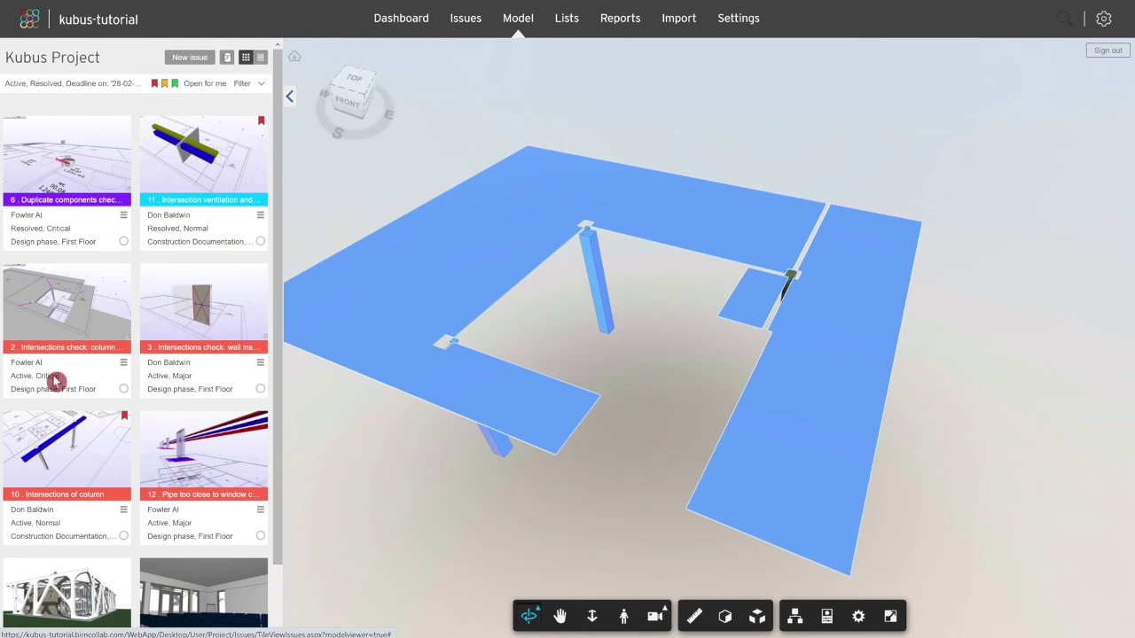
Step: Open issue 2's details, review its history, and add the comment 'Please Review.'
left_click(55, 381)
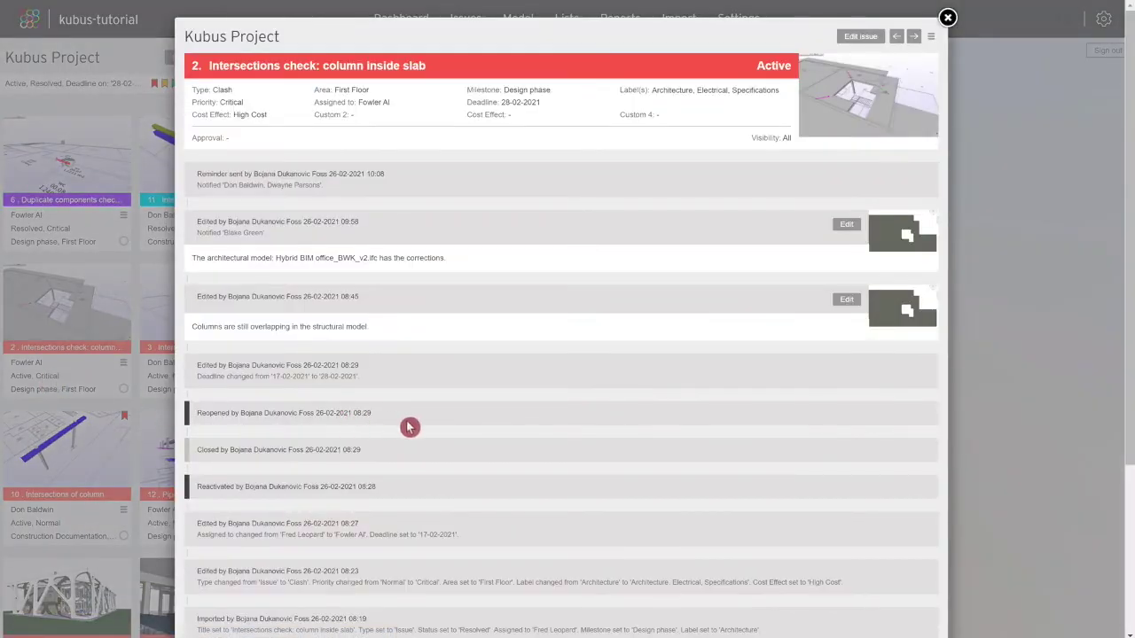
scroll(410, 429, "down", 2)
scroll(411, 428, "down", 2)
scroll(411, 428, "up", 5)
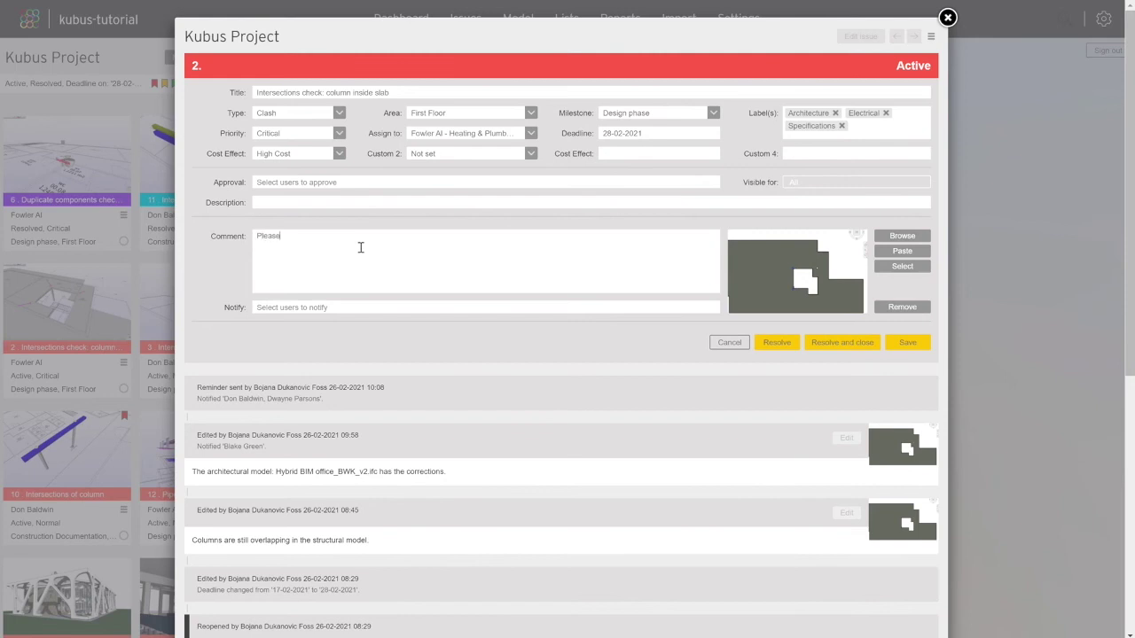
type(".")
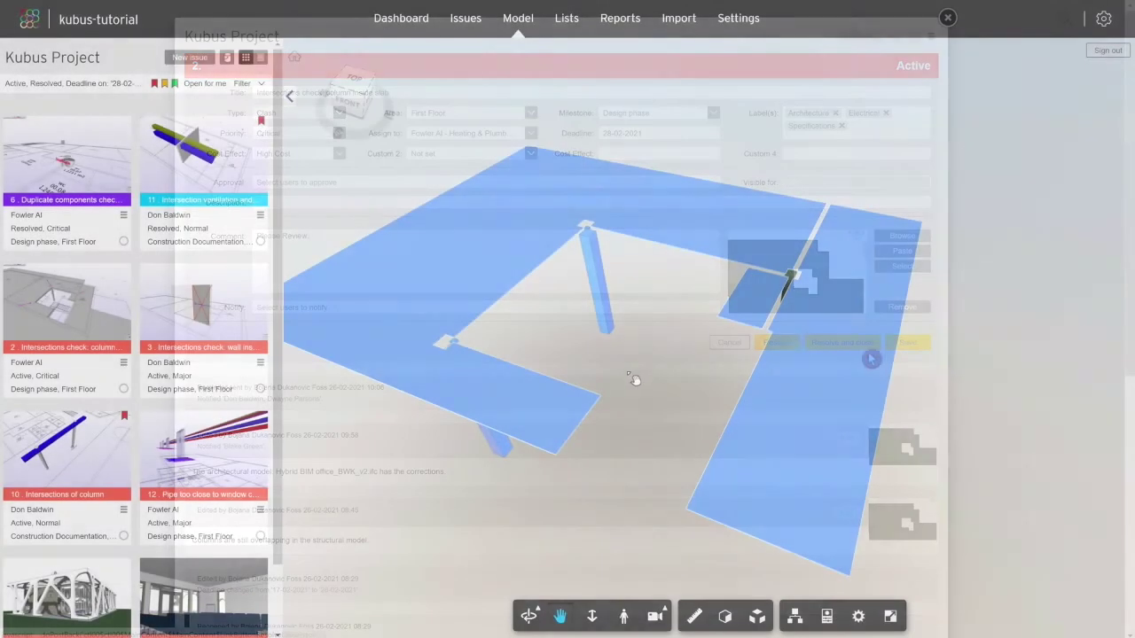
Step: Show all objects, then section-box the model to just the stair-roof box
right_click(628, 365)
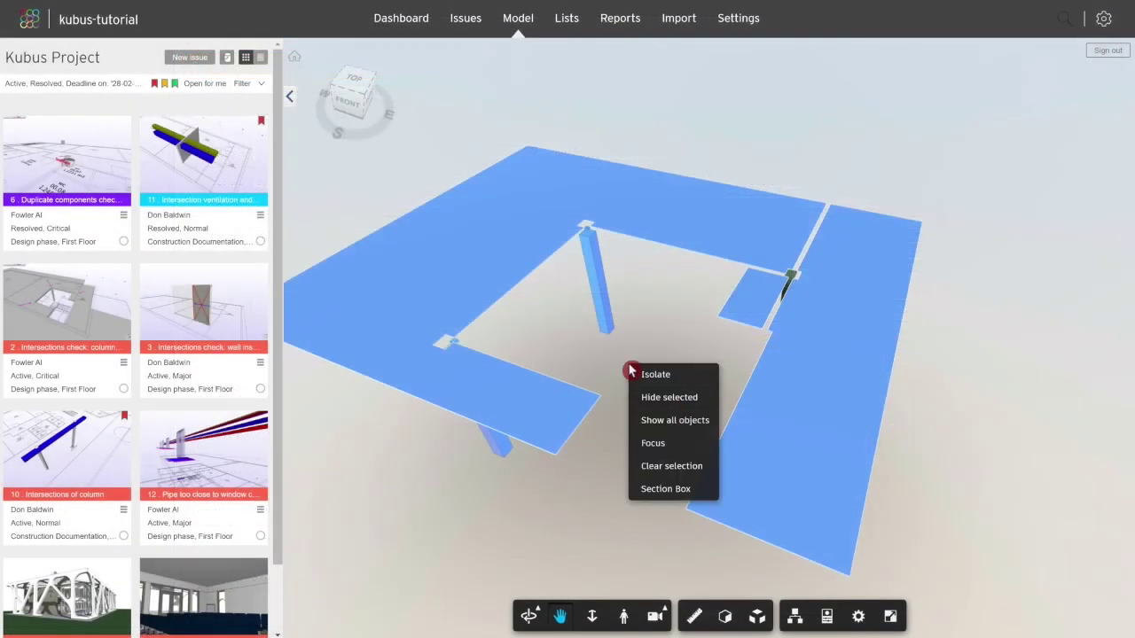
left_click(674, 420)
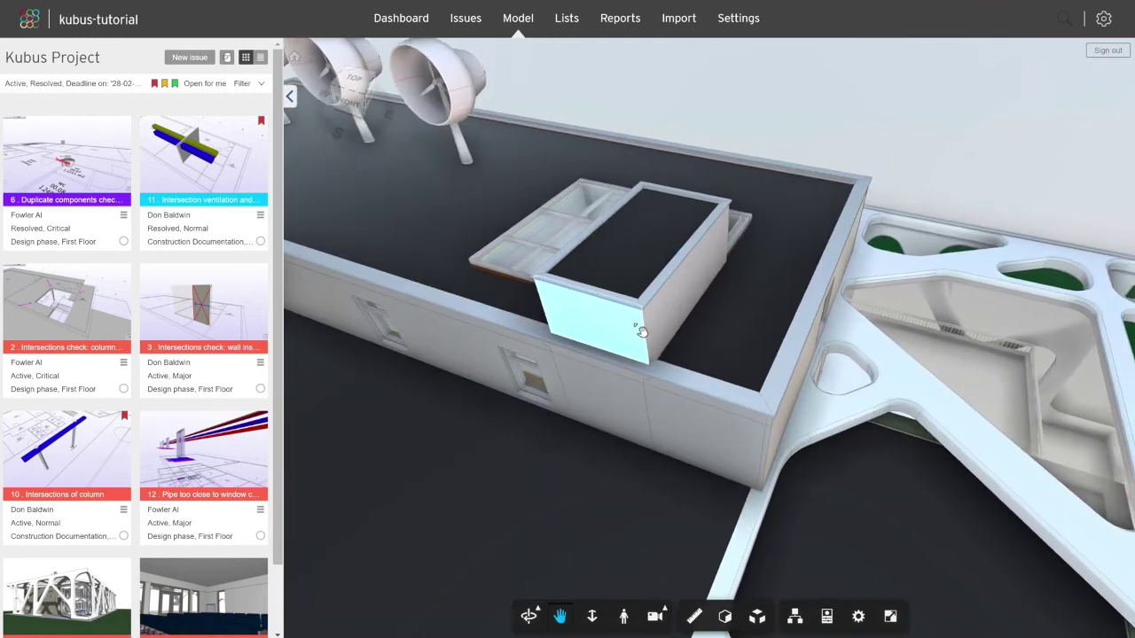
left_click(623, 277)
right_click(621, 276)
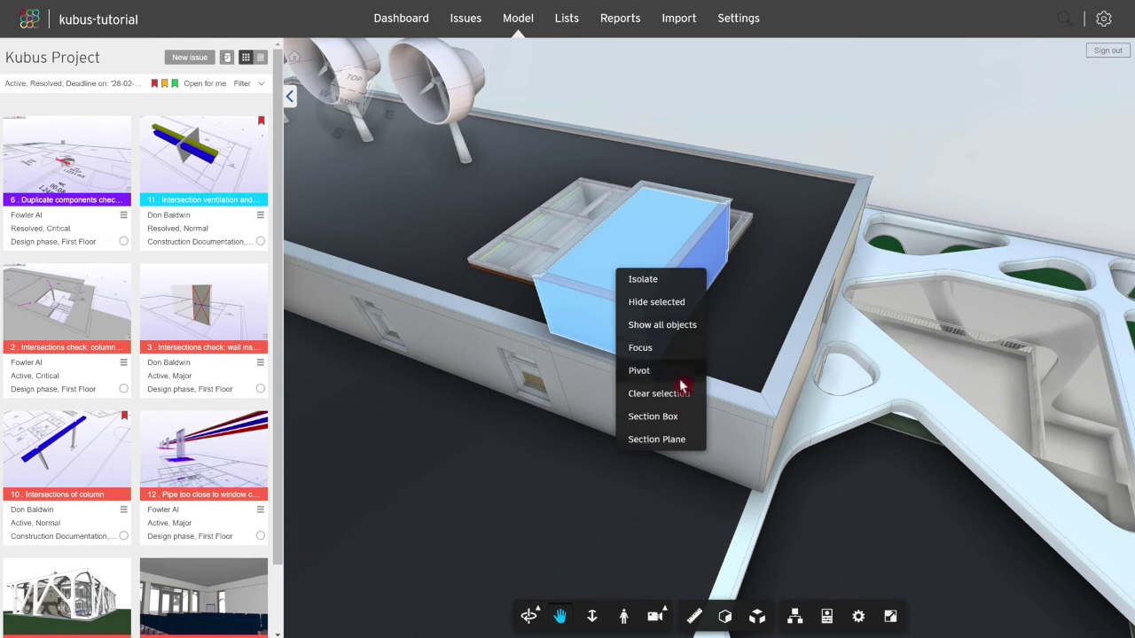
left_click(688, 418)
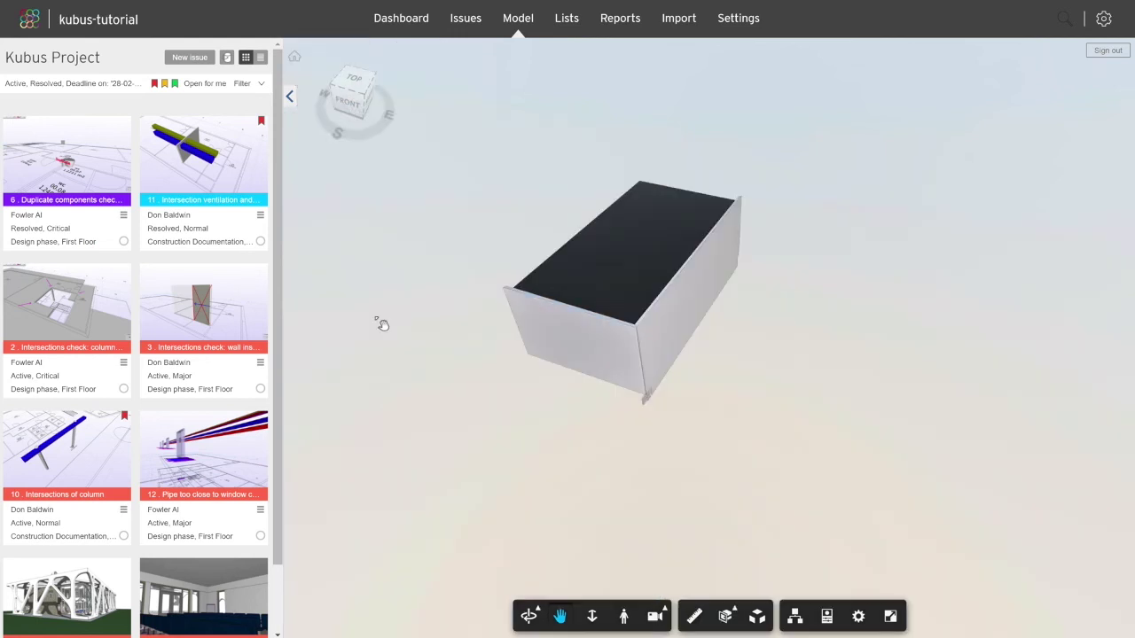
Step: Create and save a new issue titled 'Top of Stair Roof Coordination'
left_click(203, 60)
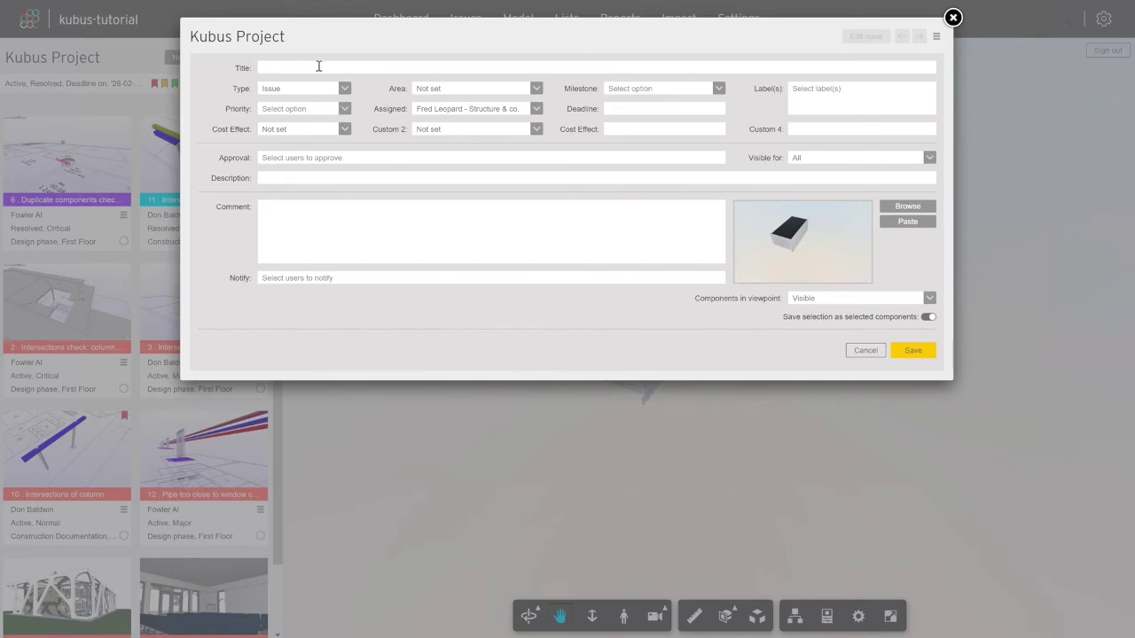
left_click(319, 67)
left_click(333, 89)
type("Top of Stair Roof Coordination")
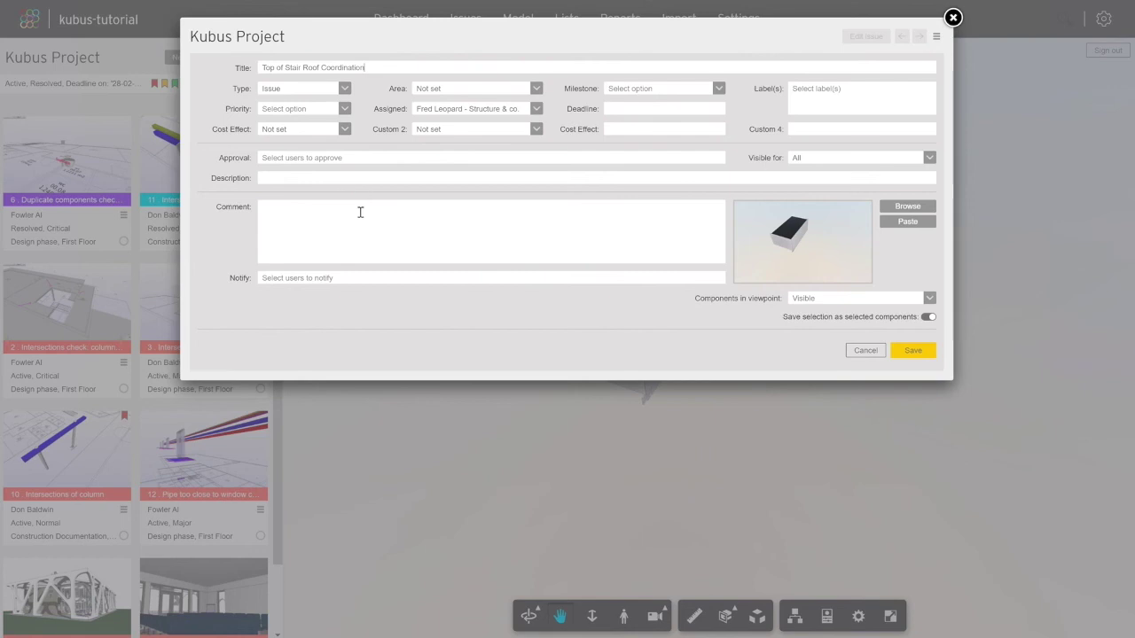
left_click(908, 349)
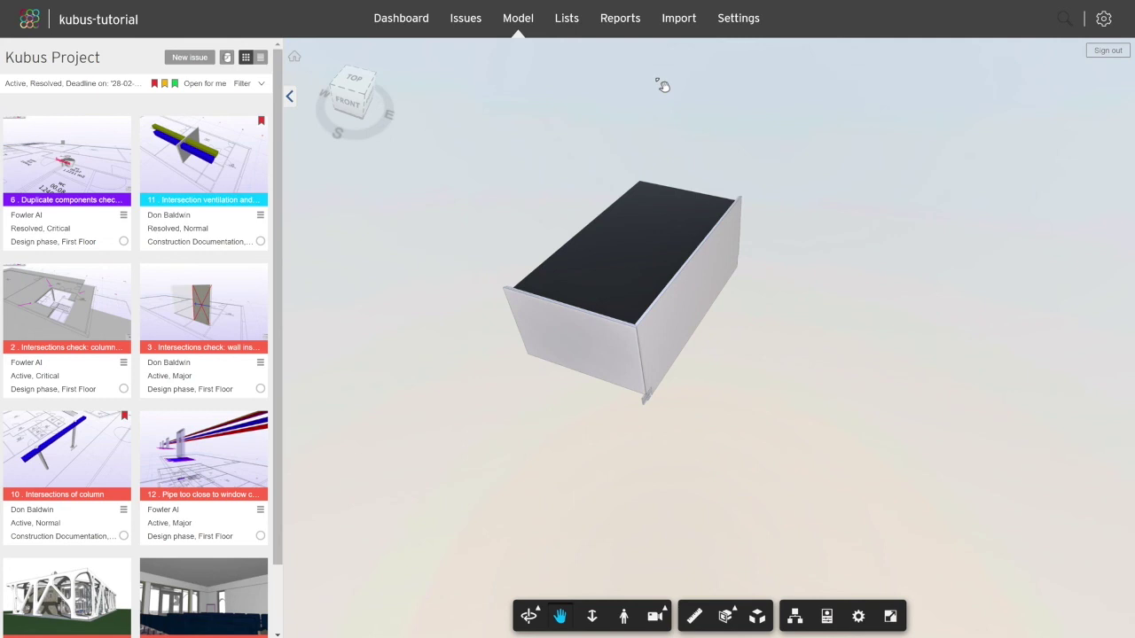
Step: Reopen the BIM 360 Docs integration from settings and expand Project Files
left_click(723, 33)
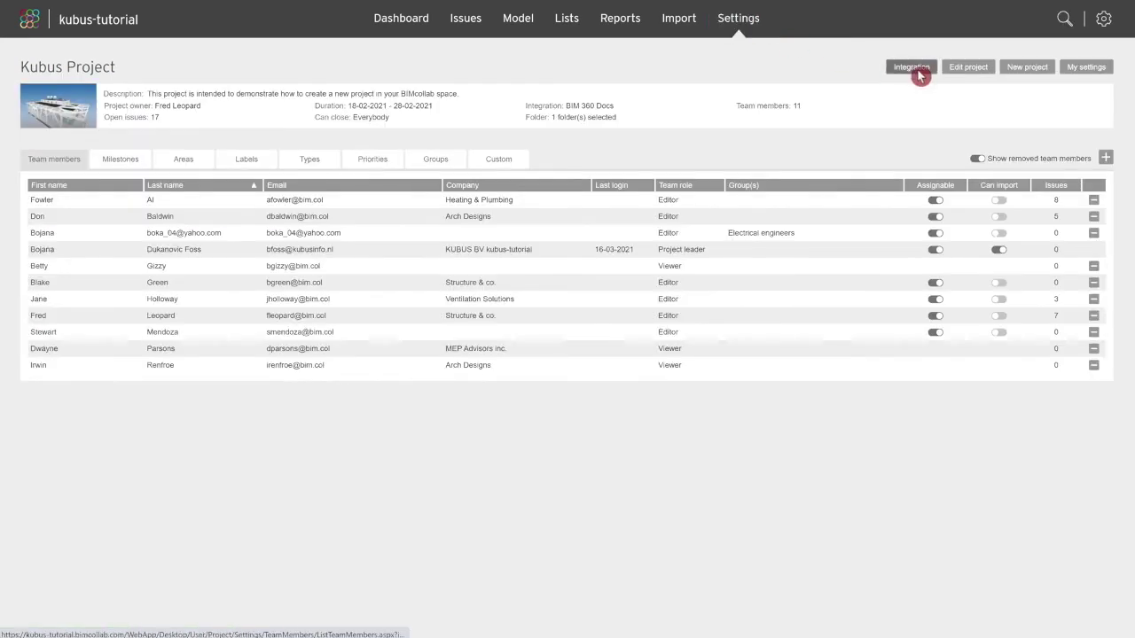
left_click(920, 76)
left_click(920, 76)
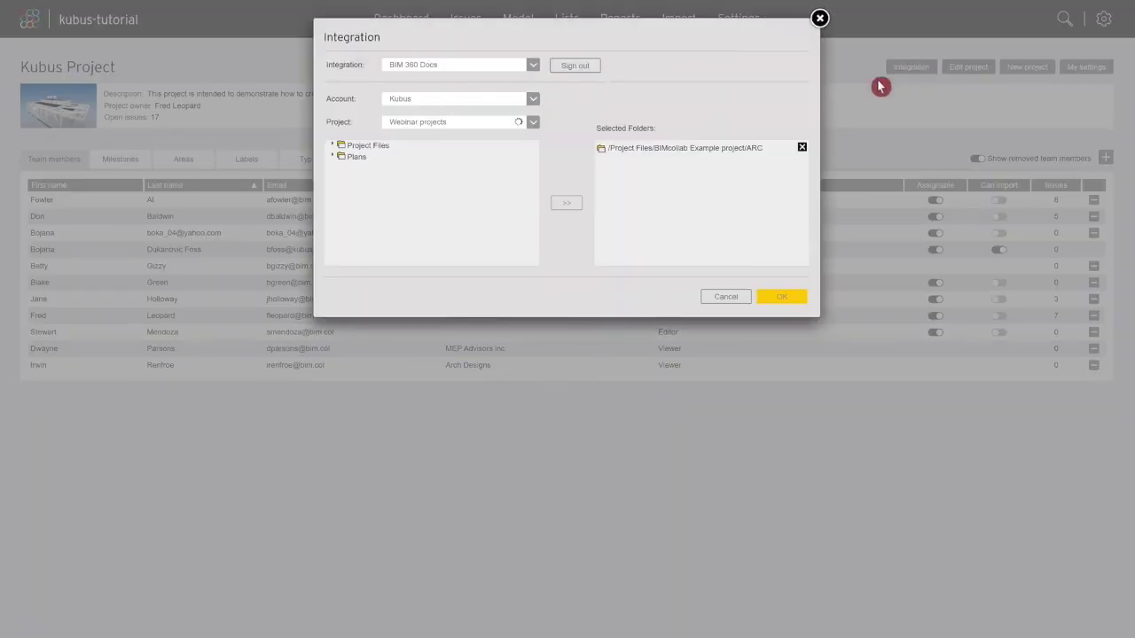
left_click(336, 147)
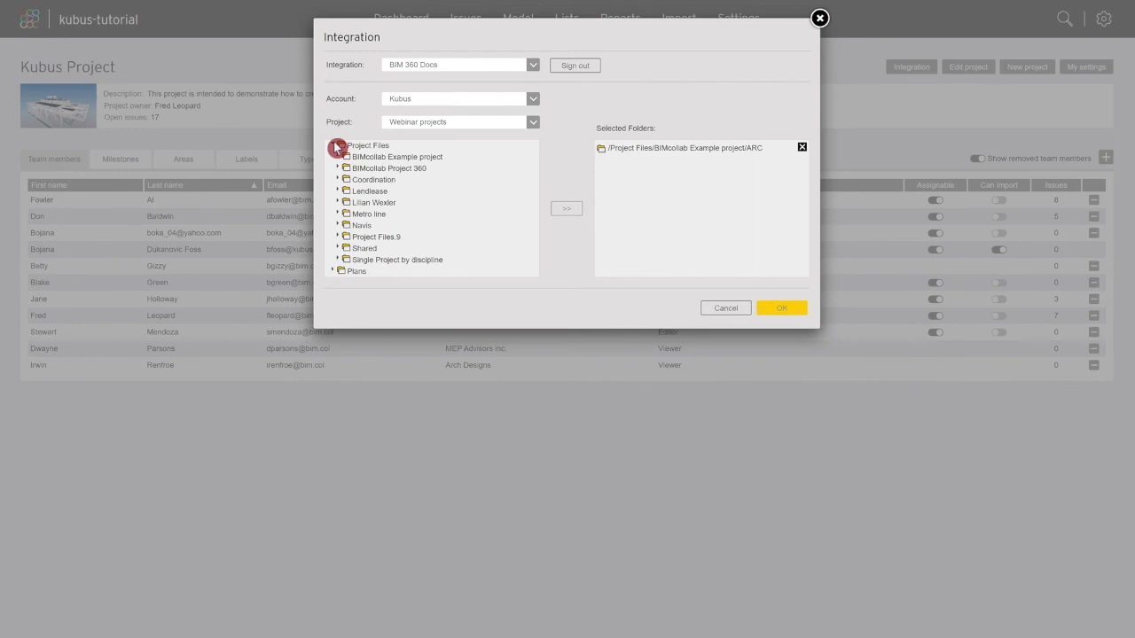